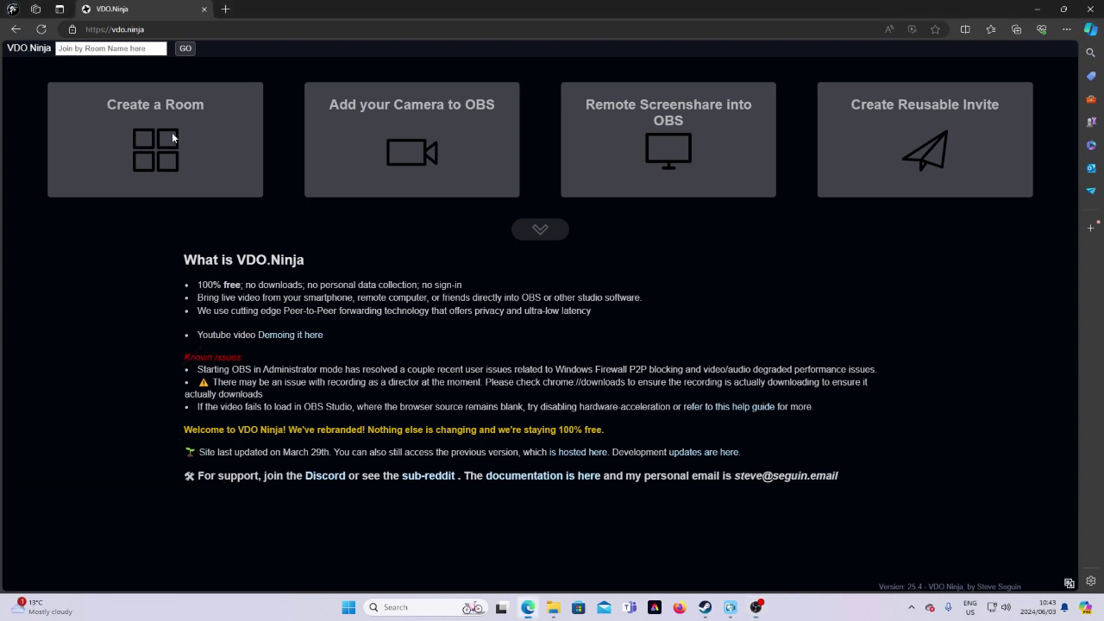
Step: Open Create a Room, name the room 'test' and pick H264 as the preferred video codec
left_click(172, 134)
left_click(626, 153)
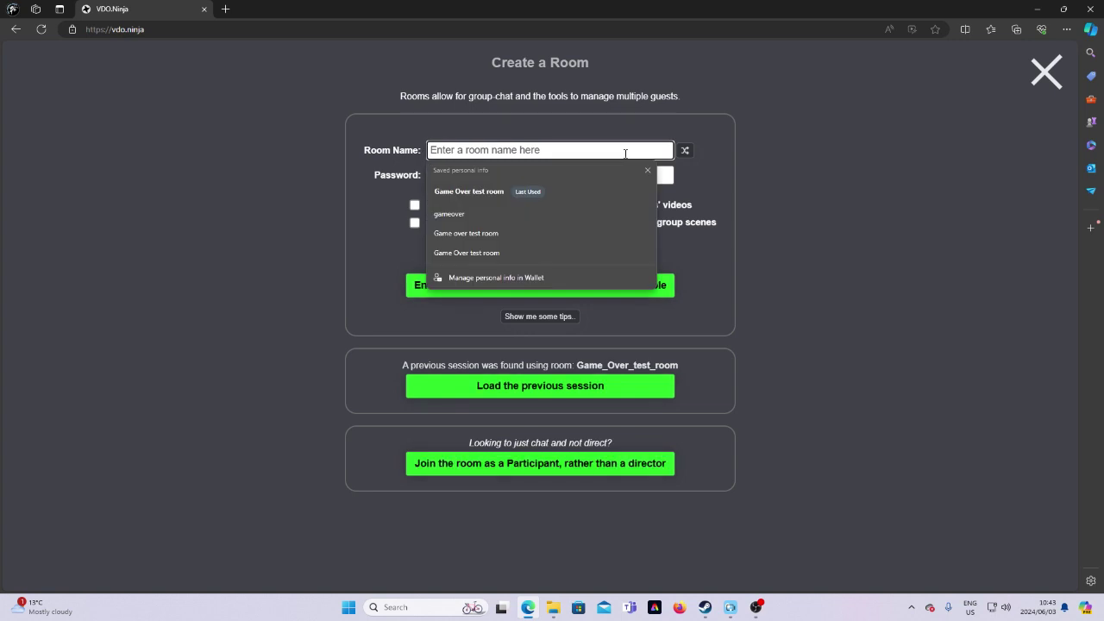
type("test")
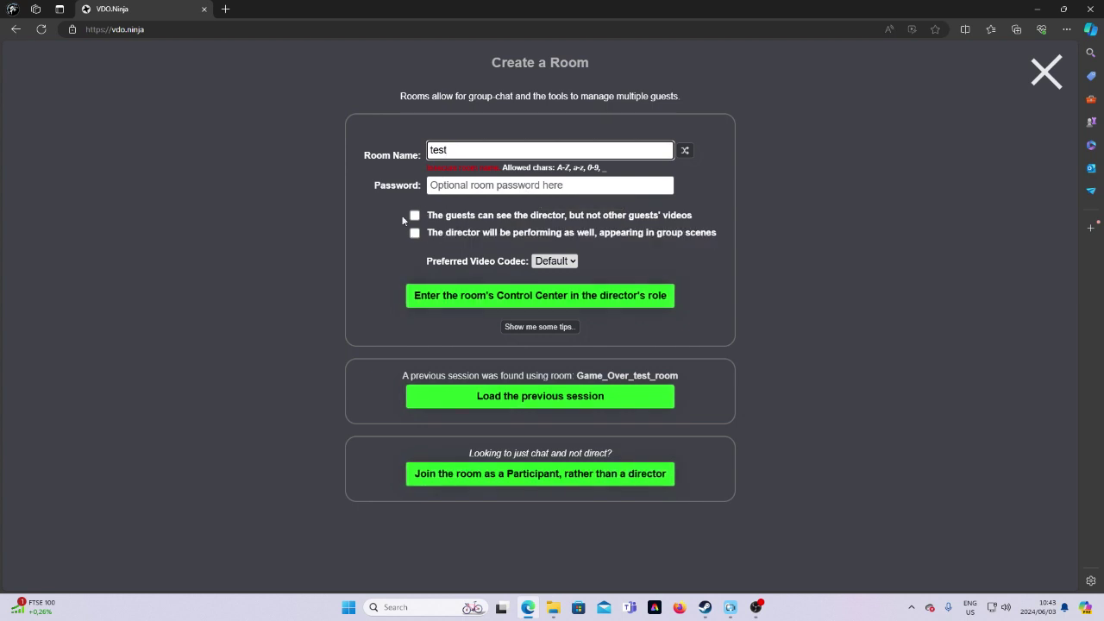
left_click(553, 261)
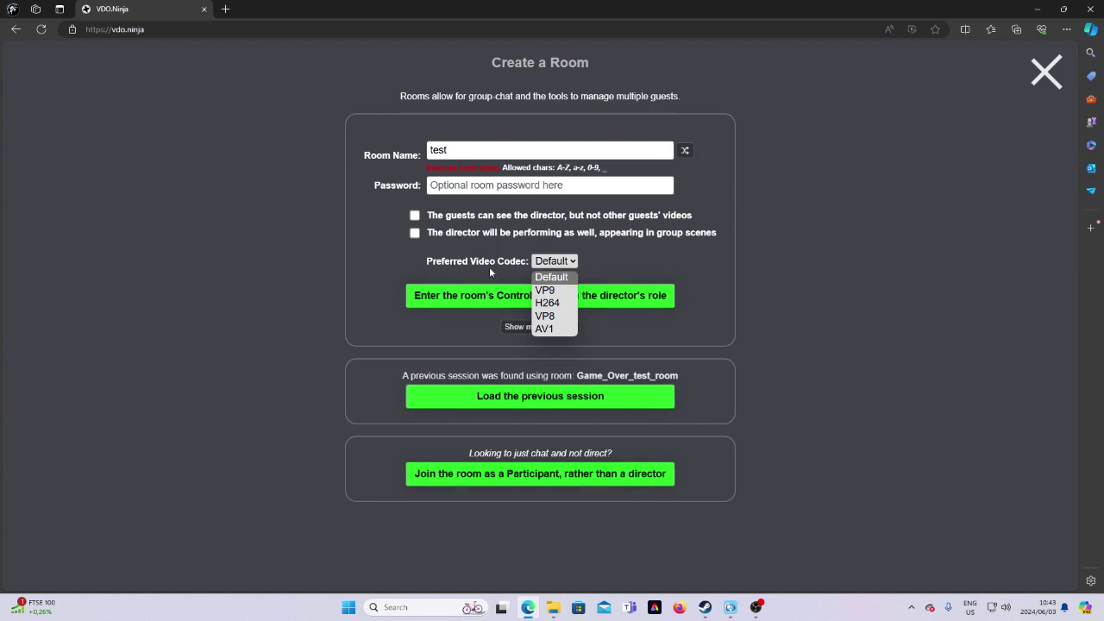
left_click(547, 303)
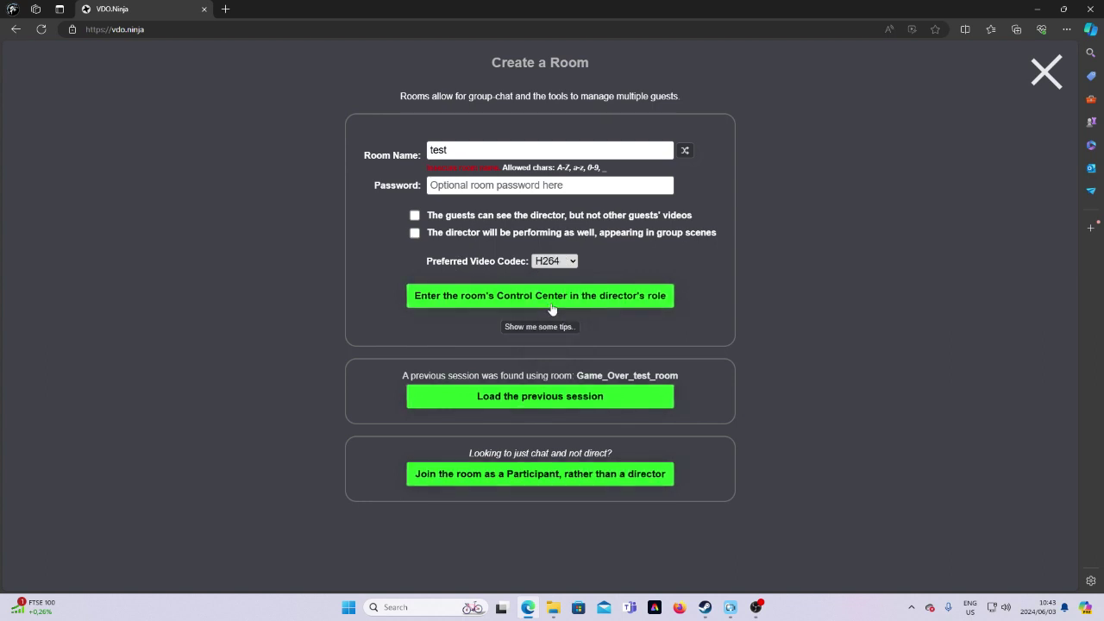
left_click(565, 261)
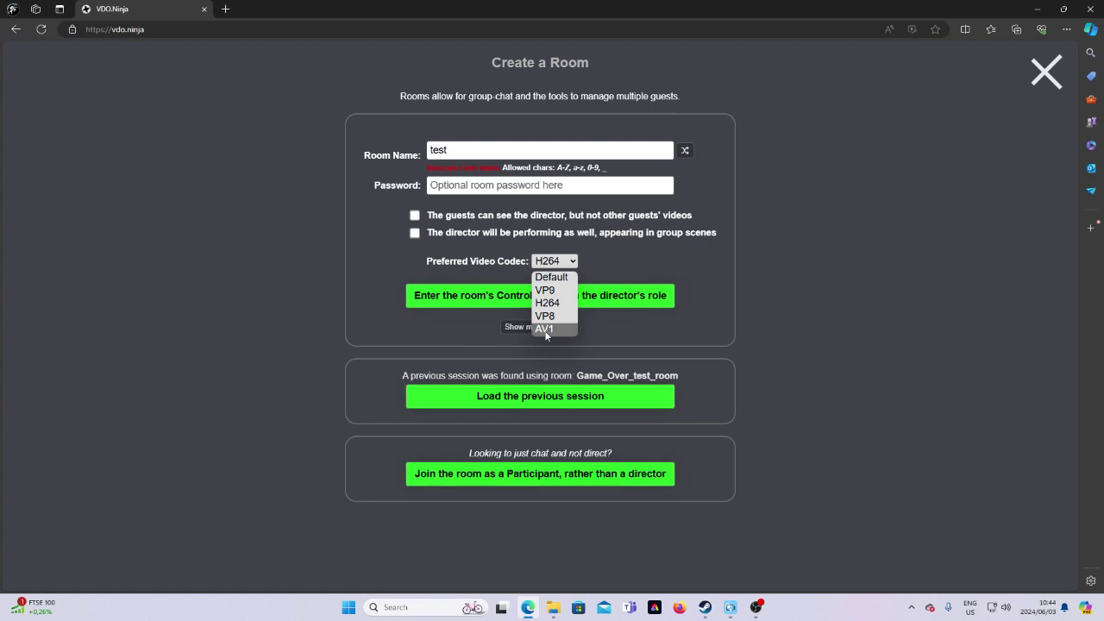
left_click(550, 303)
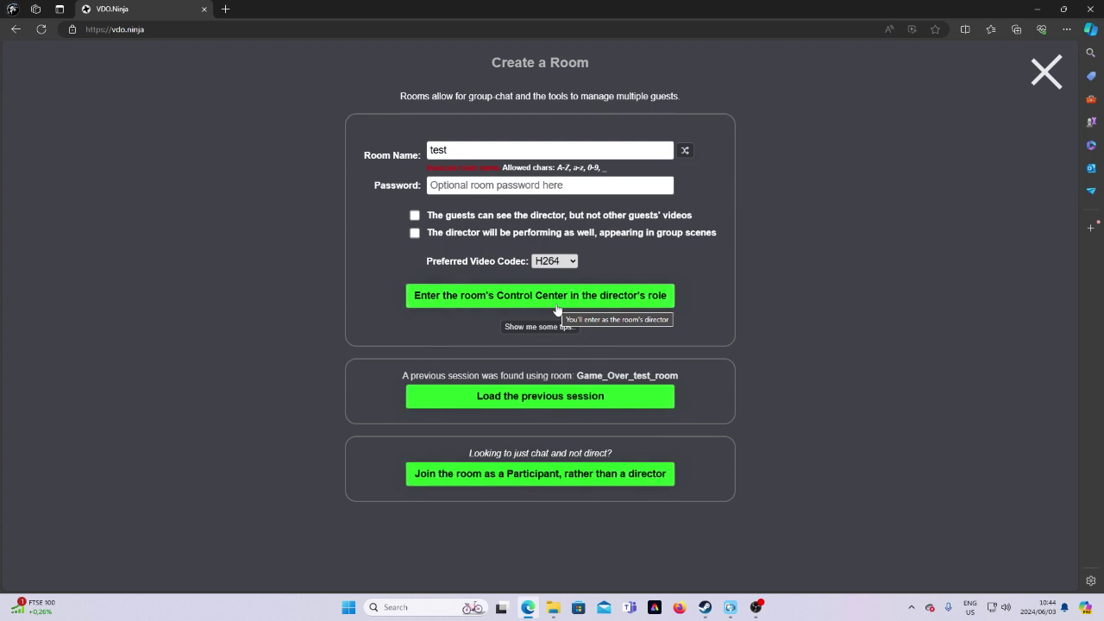
Step: Try entering room 'test' as director, dismiss the room-already-claimed notice, and reload the page
left_click(541, 304)
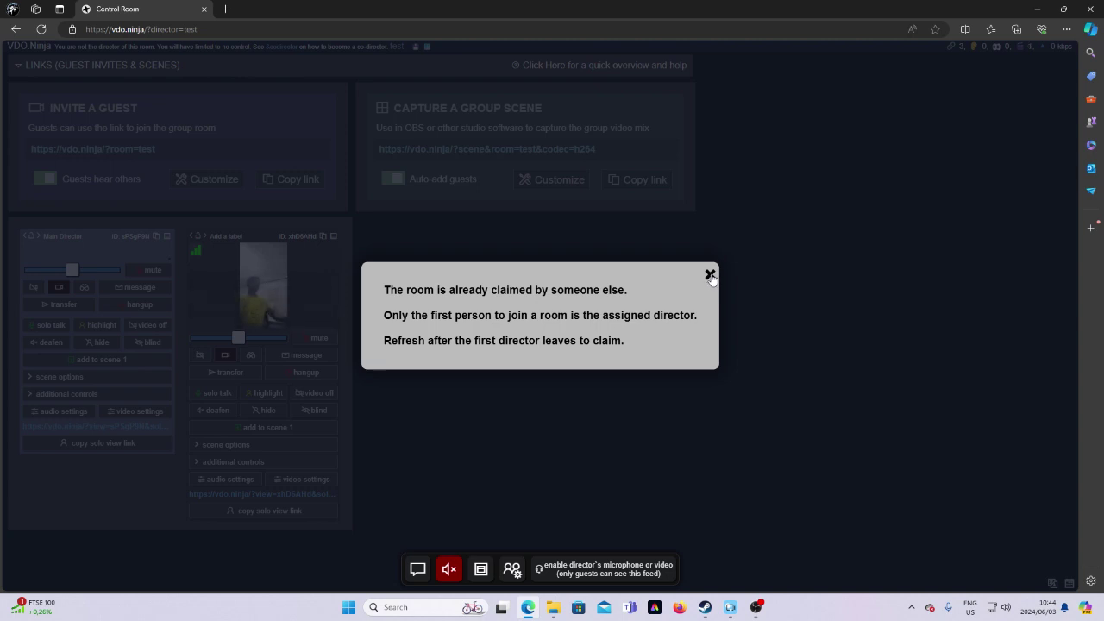
left_click(710, 274)
left_click(16, 30)
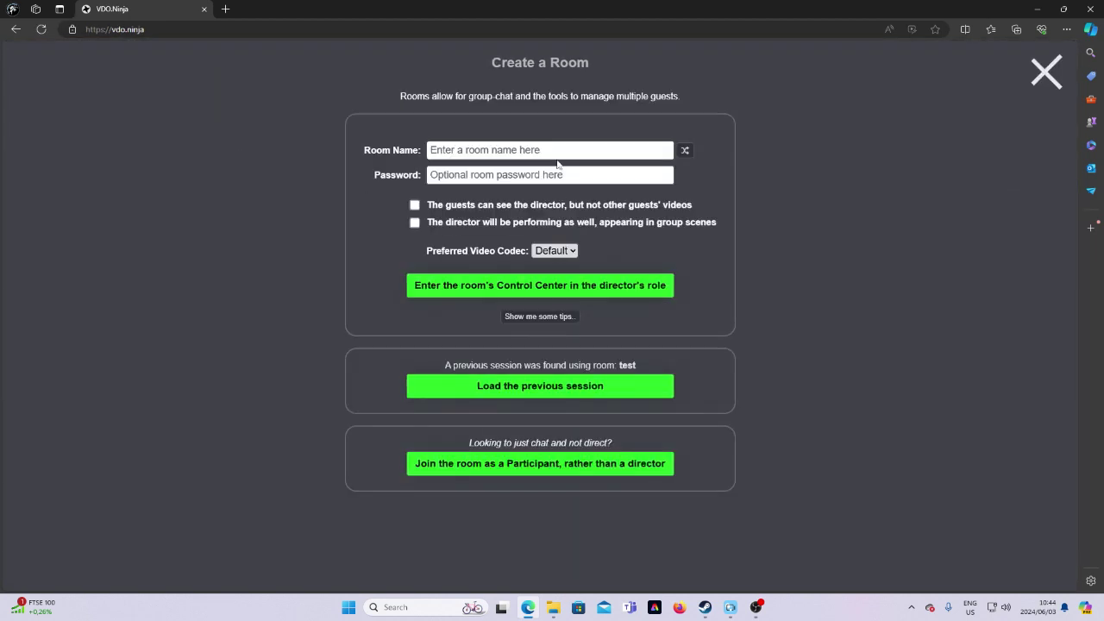
Step: Create a room named 'go SG clan testing' and enter its director Control Center
left_click(558, 150)
type("test")
key("BackSpace")
key("BackSpace")
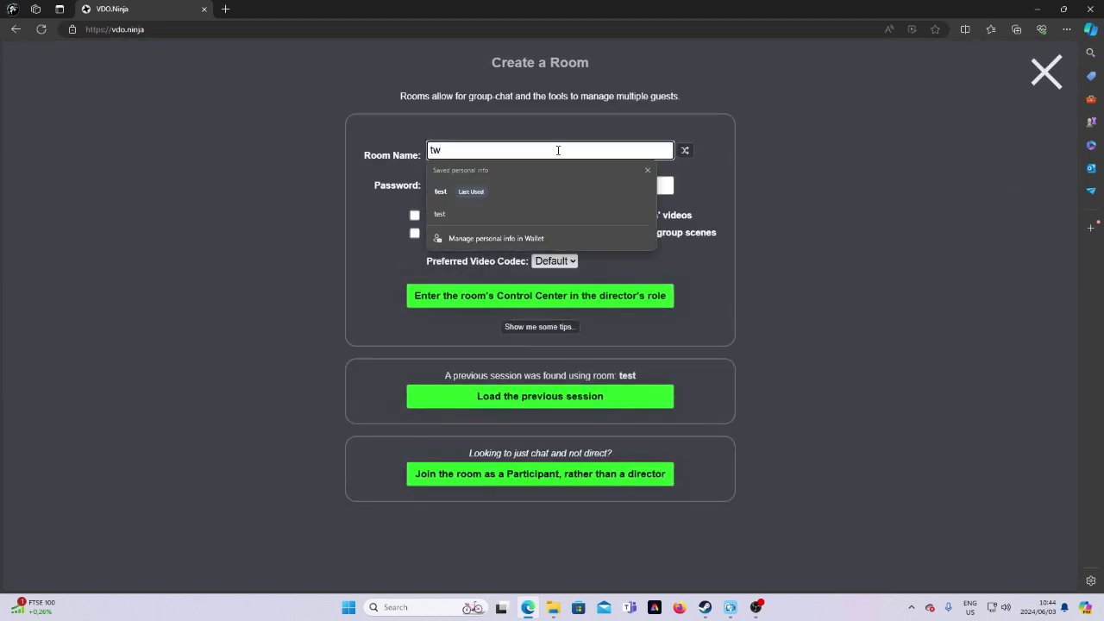
key("BackSpace")
key("BackSpace")
type("hg")
key("BackSpace")
key("BackSpace")
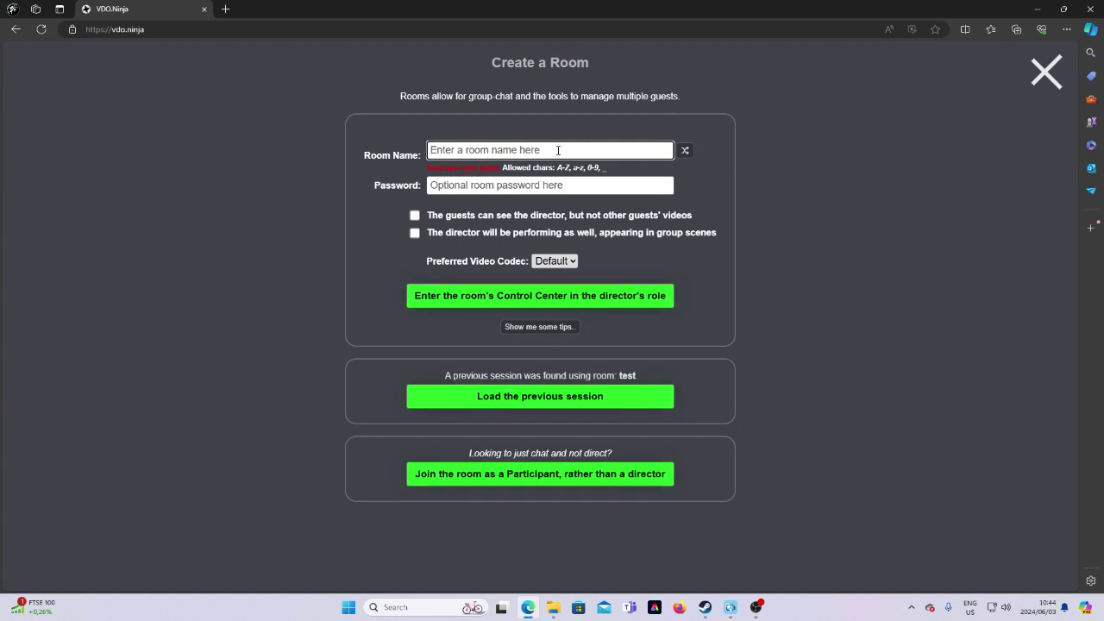
type("go SG clan testing")
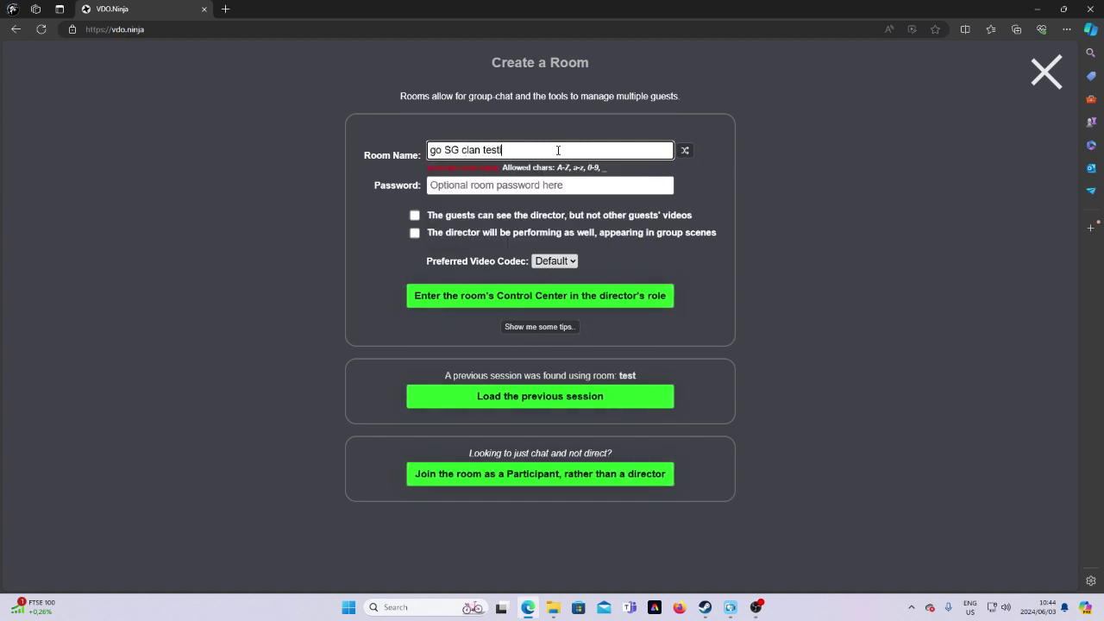
left_click(543, 295)
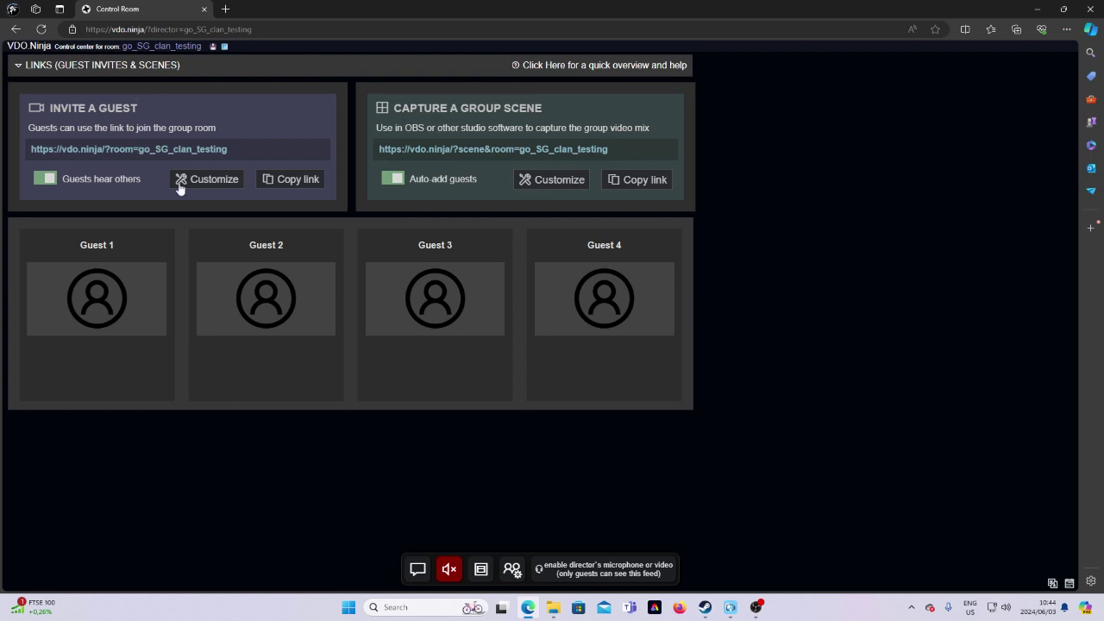
Step: Copy the guest invite link and load it in a new browser tab
left_click(268, 184)
left_click(302, 182)
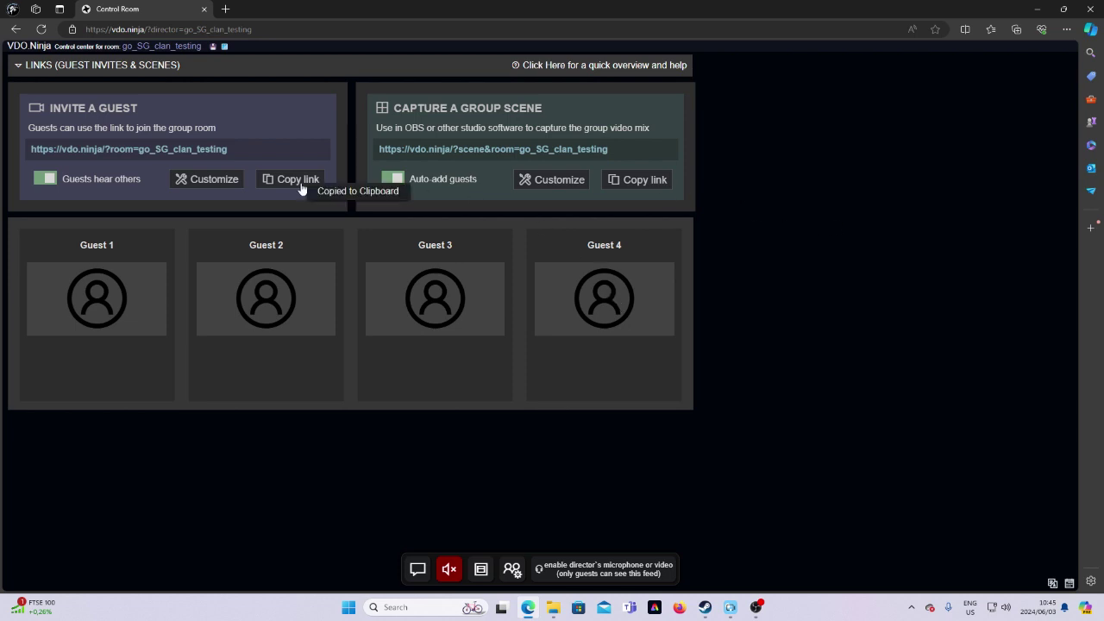
left_click(225, 9)
key("ctrl+v")
key("Return")
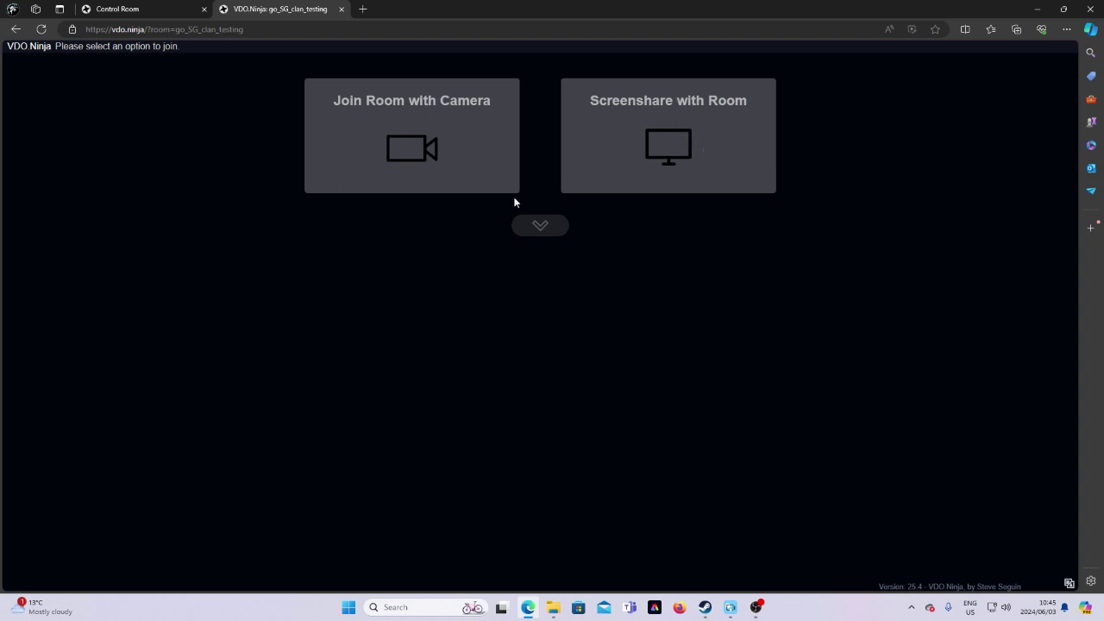
Step: Join via Screenshare with Room using Microphone (NVIDIA Broadcast) and PreSonus AudioBox speakers, then test output
left_click(664, 163)
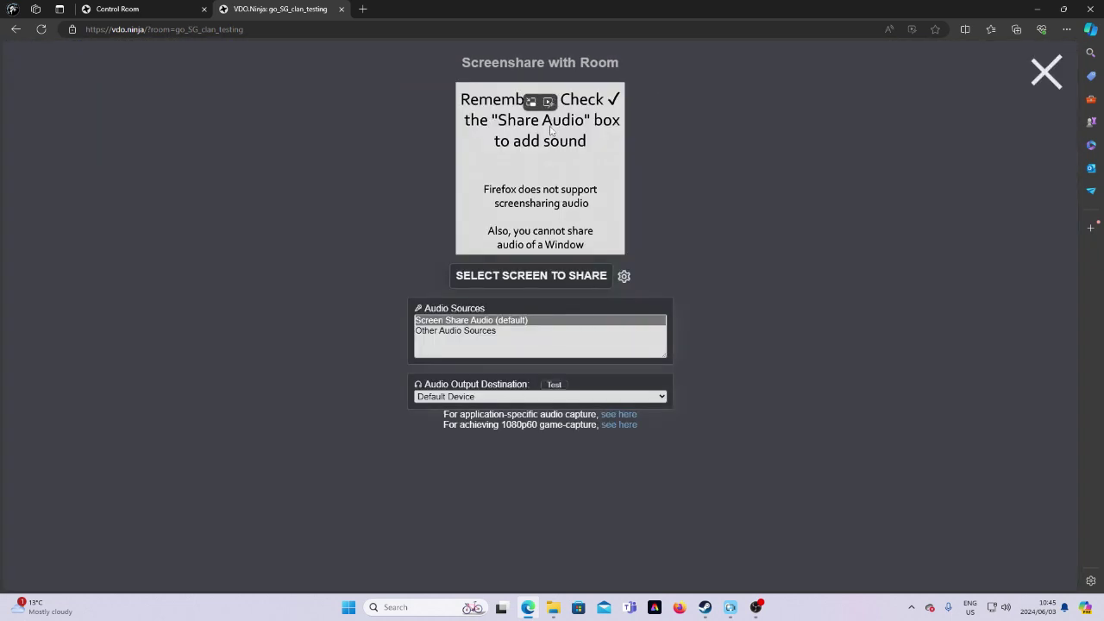
left_click(481, 333)
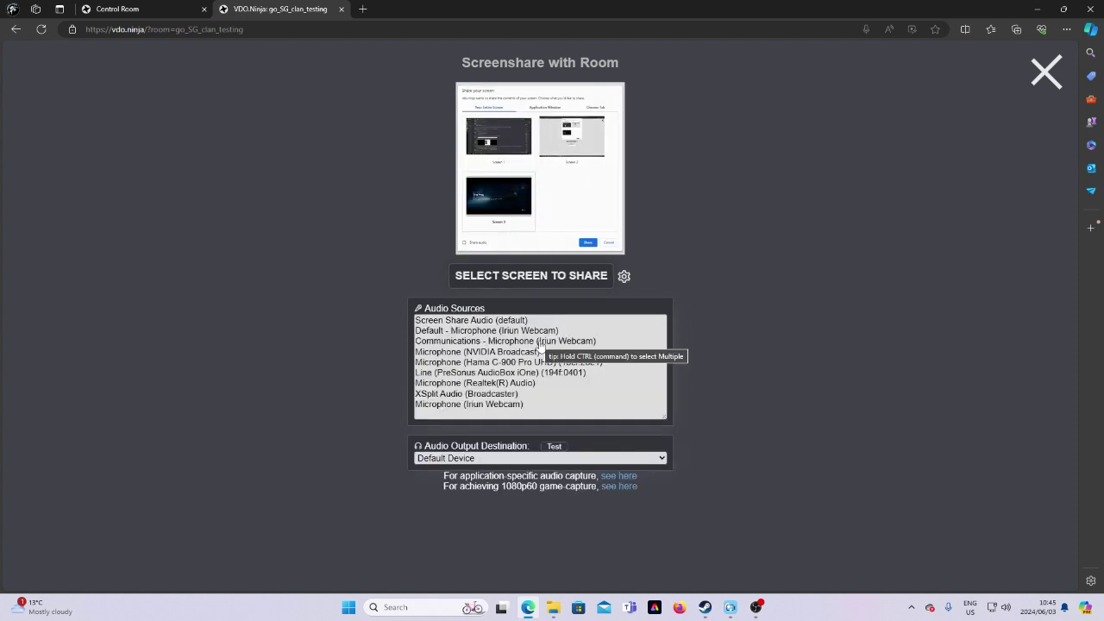
left_click(540, 341)
left_click(515, 353)
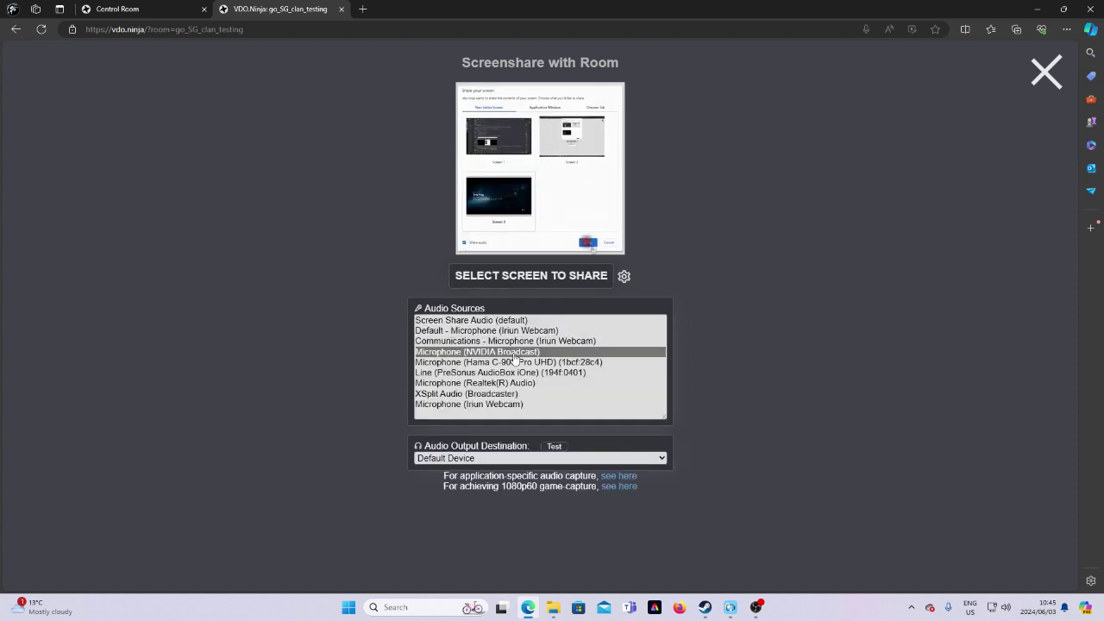
left_click(638, 458)
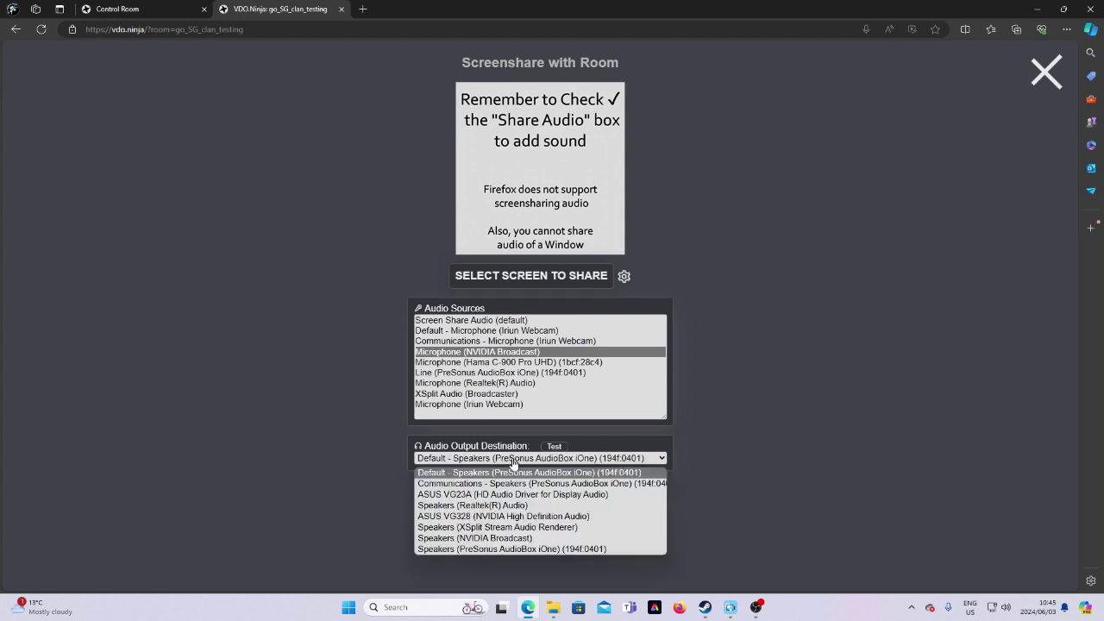
left_click(516, 466)
left_click(554, 446)
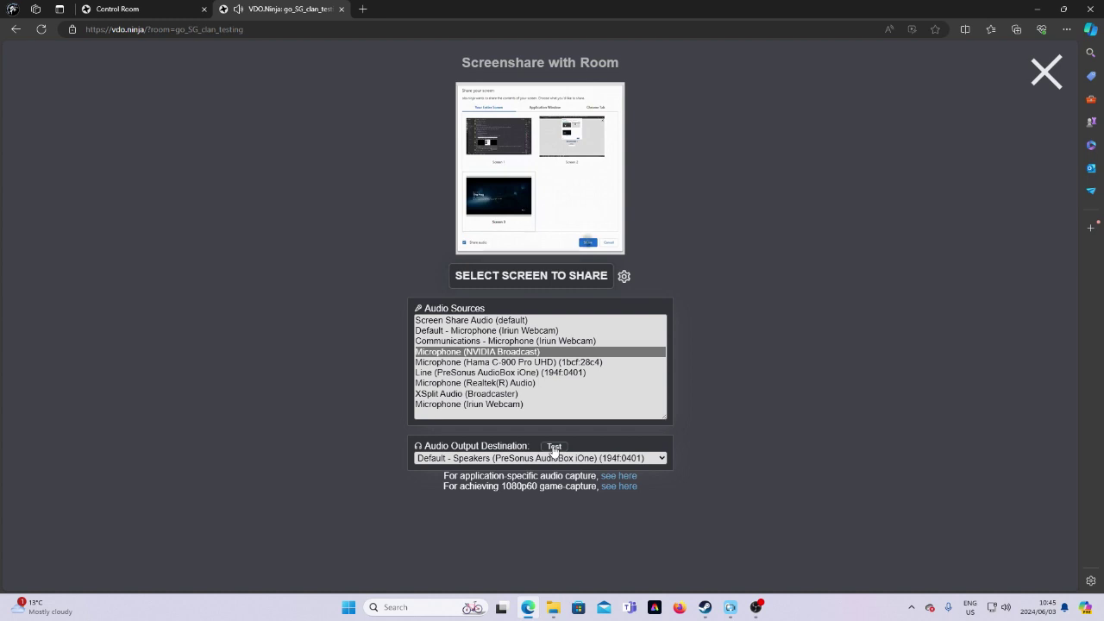
Step: Share the entire Screen 2 with system audio included
left_click(553, 285)
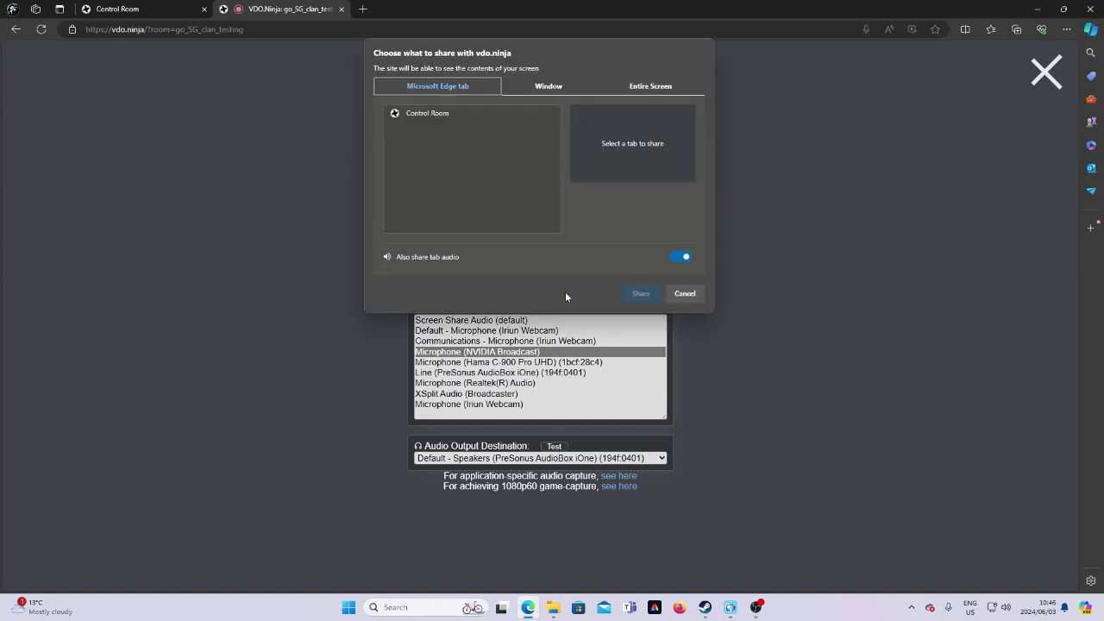
left_click(664, 88)
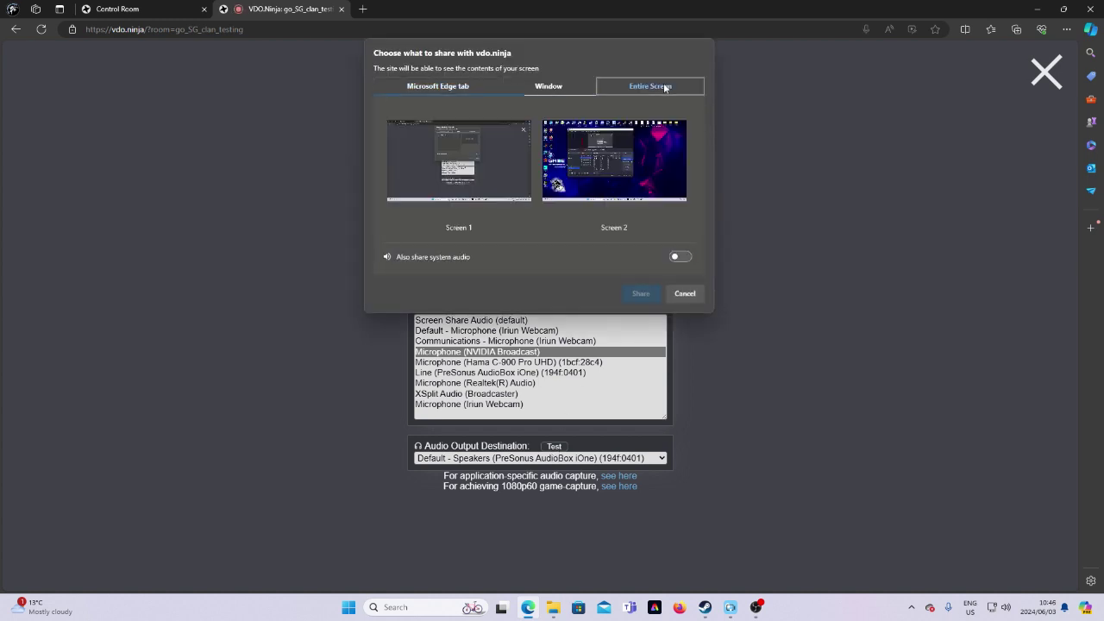
left_click(608, 171)
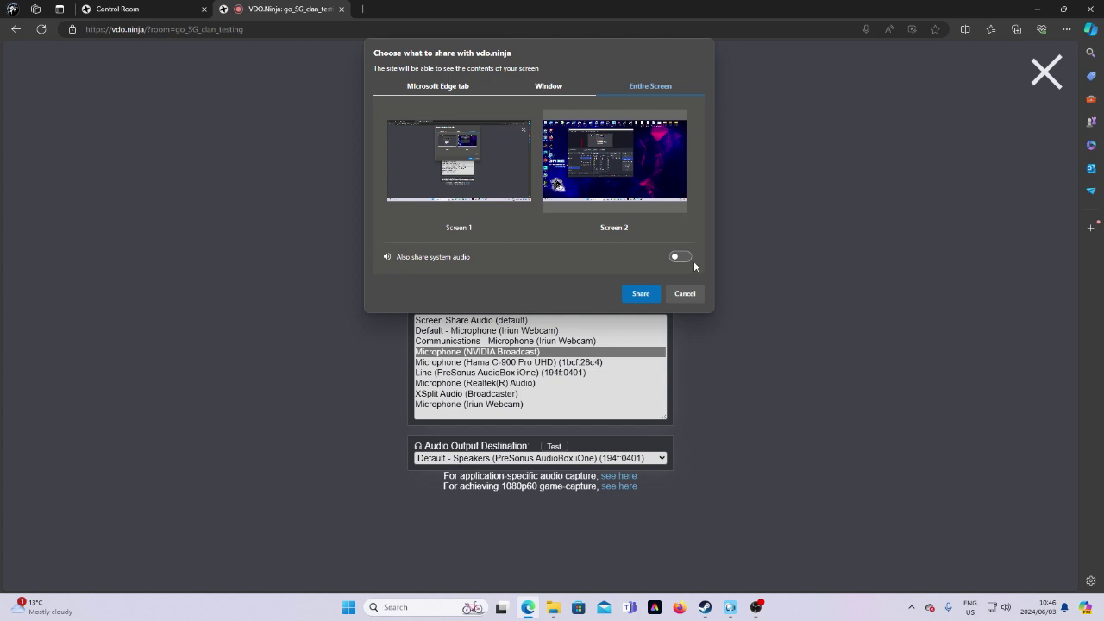
left_click(685, 259)
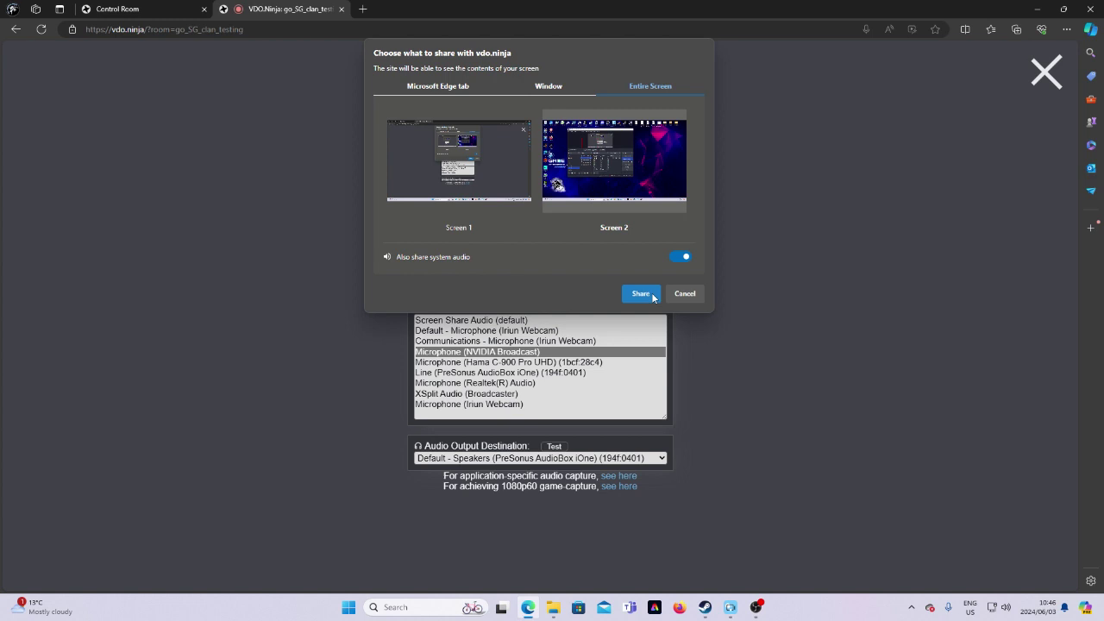
left_click(642, 295)
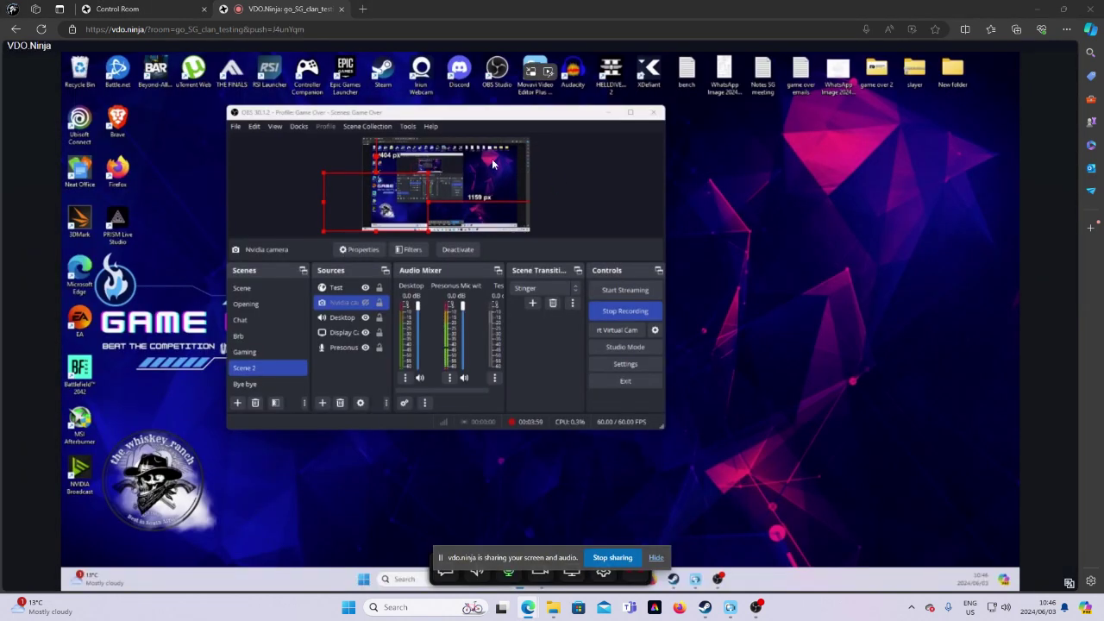
Step: In the Control Room, toggle the guest's audio mute, leaving the guest muted
left_click(160, 10)
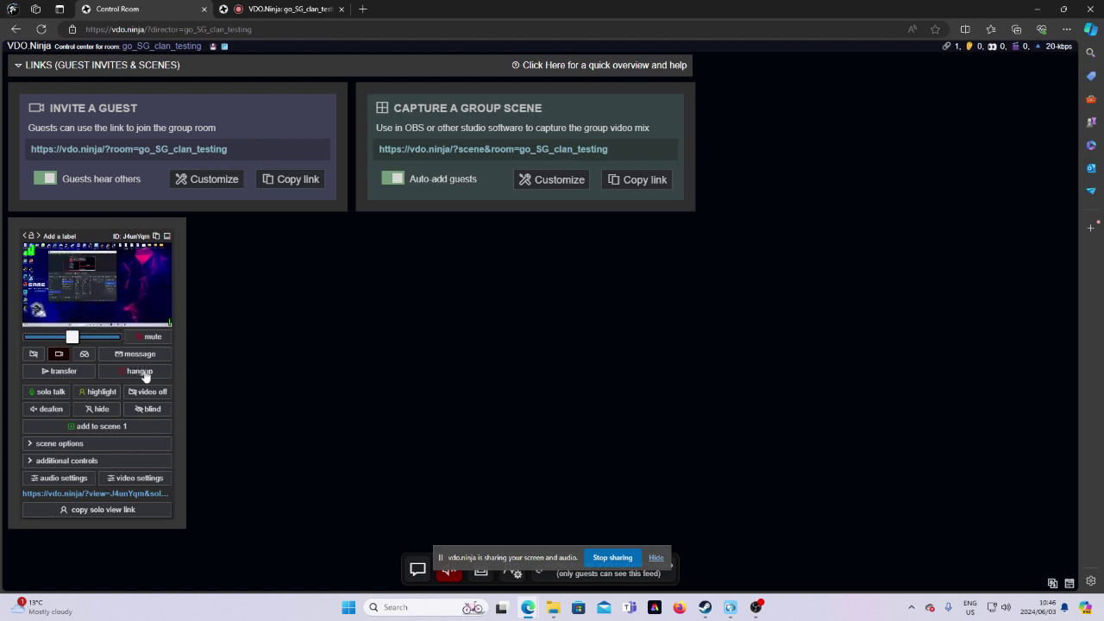
left_click(147, 340)
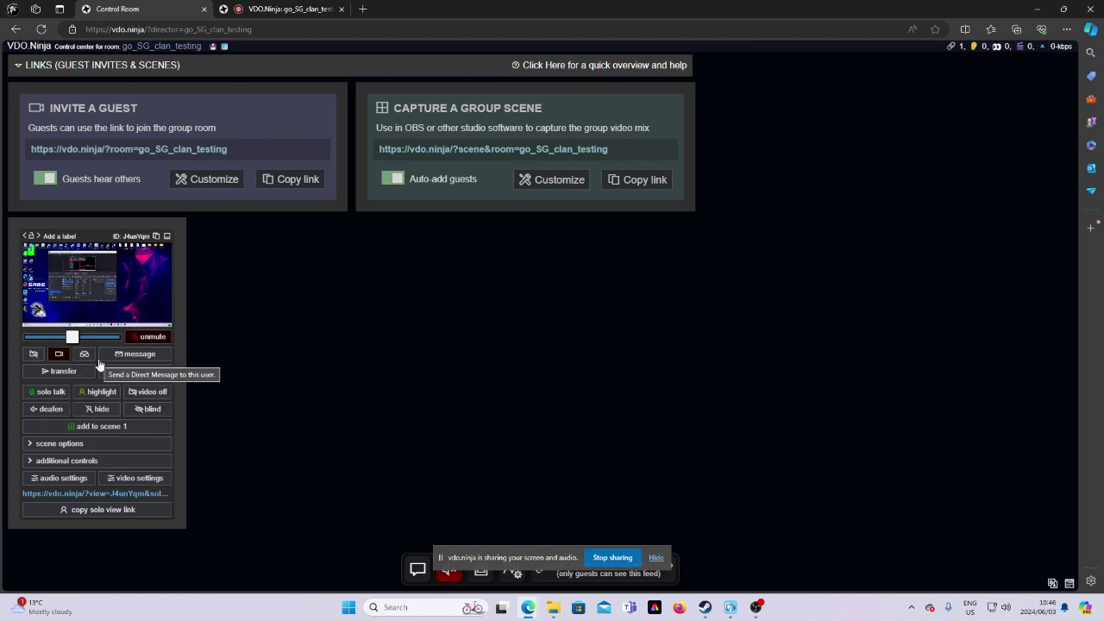
left_click(144, 339)
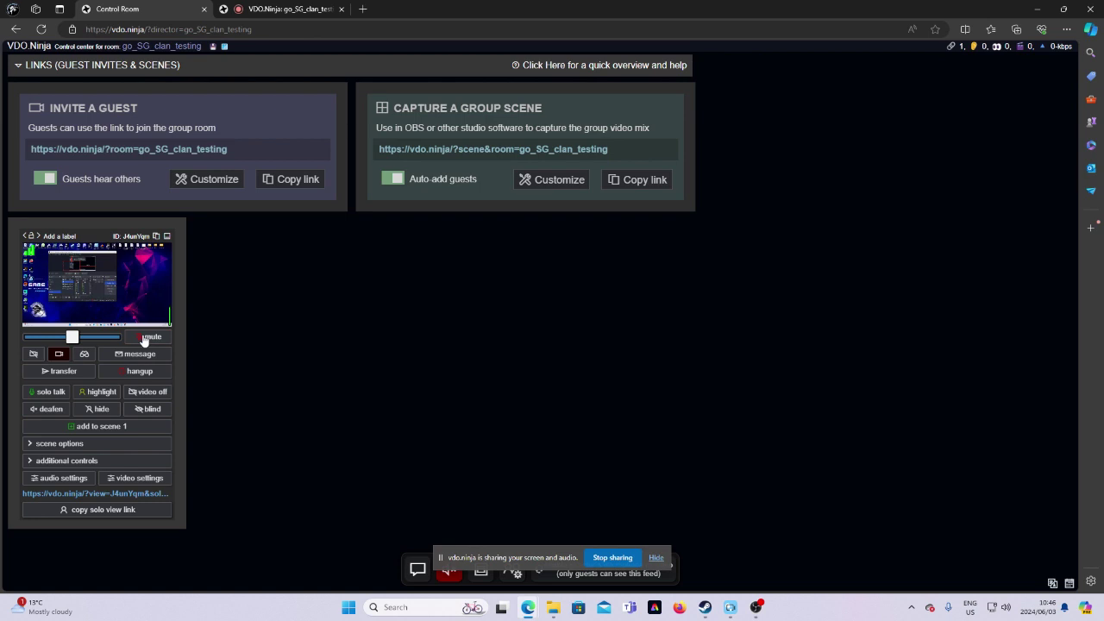
left_click(144, 339)
Step: Copy the guest's solo view link and bring the OBS window to the screen centre
left_click(122, 510)
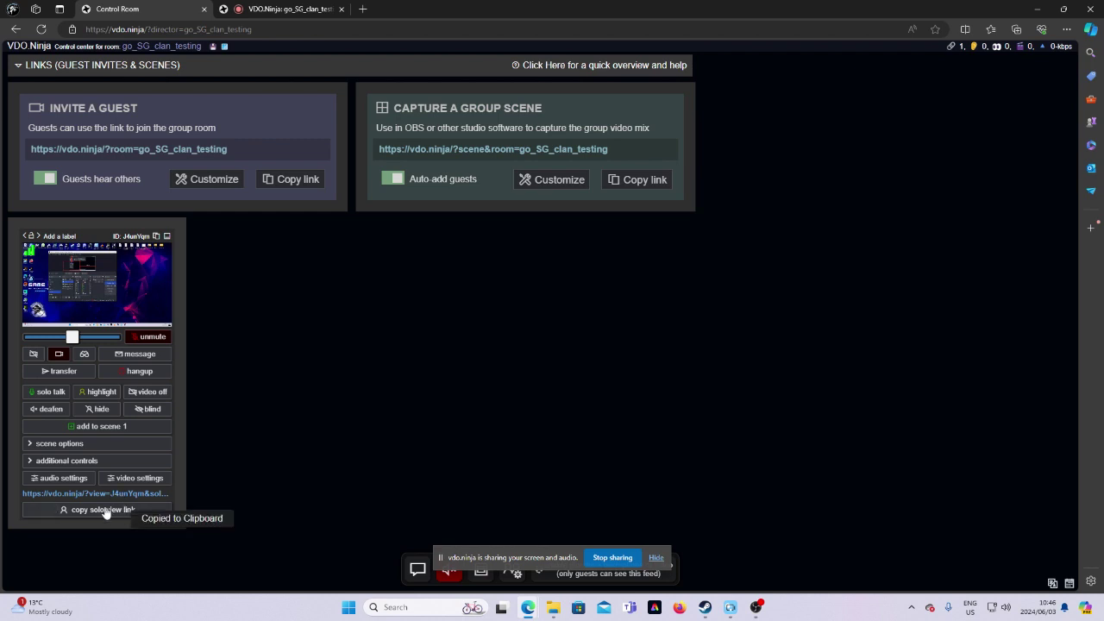
left_click(1039, 9)
left_click(755, 607)
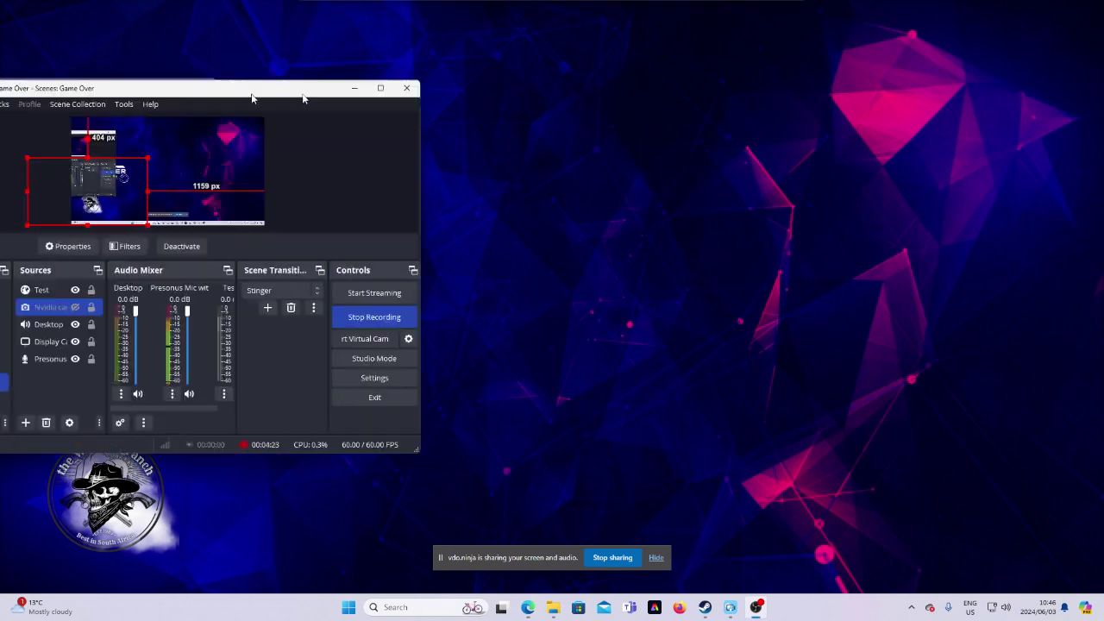
left_click_drag(224, 84, 656, 85)
Step: Delete the old Test source from Scene 2
left_click(480, 291, "ctrl")
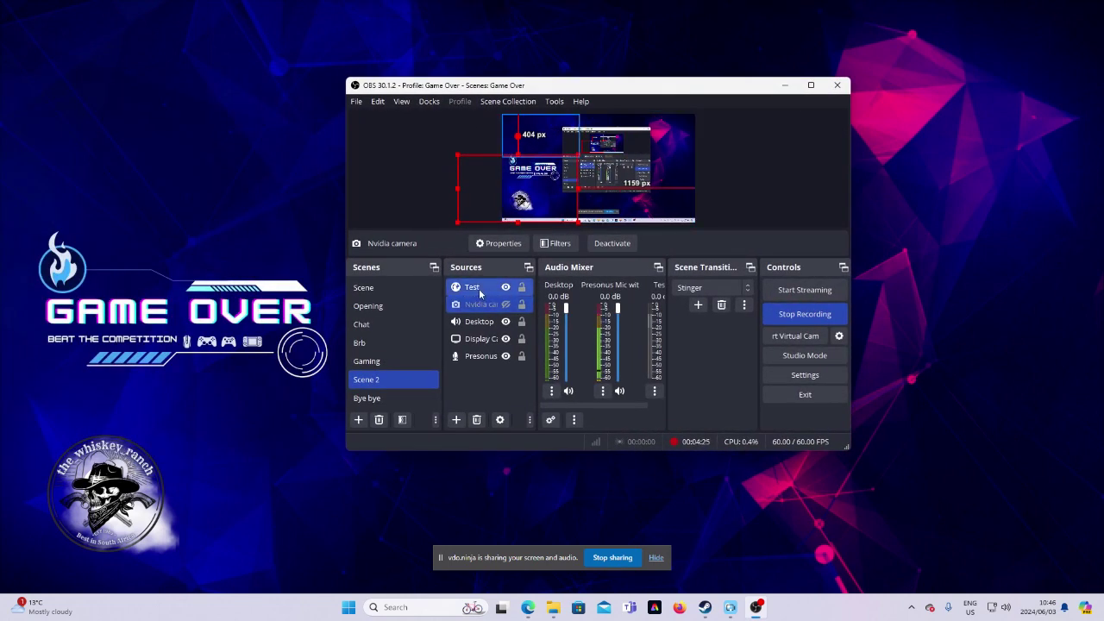
left_click(478, 292)
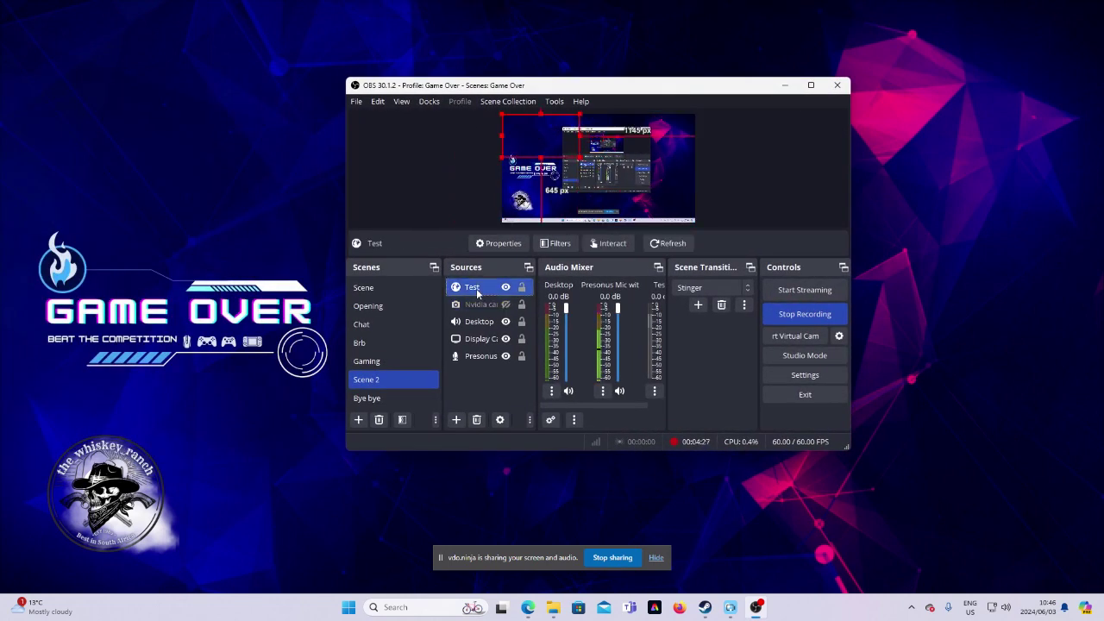
key("Delete")
key("Return")
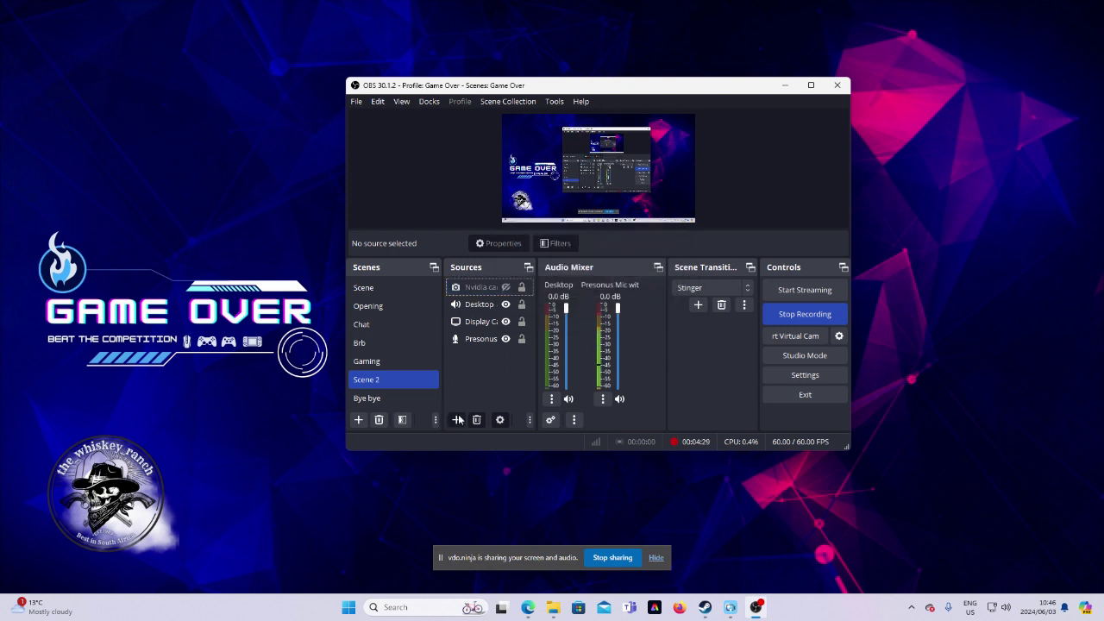
Step: Add a new Browser source named 'test'
left_click(457, 420)
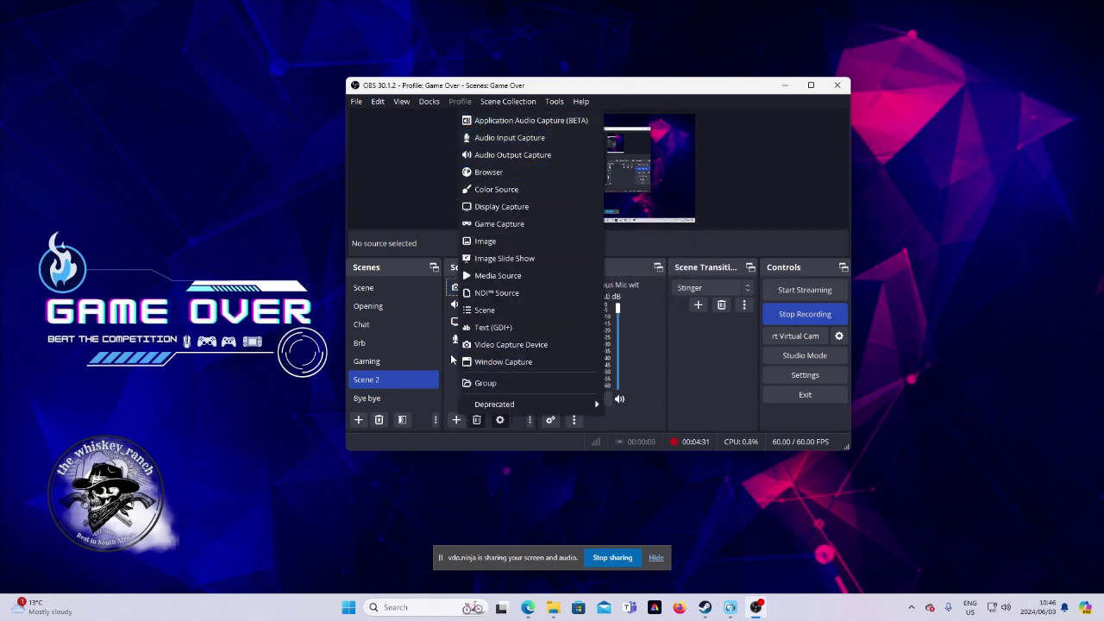
left_click(451, 359)
left_click(456, 420)
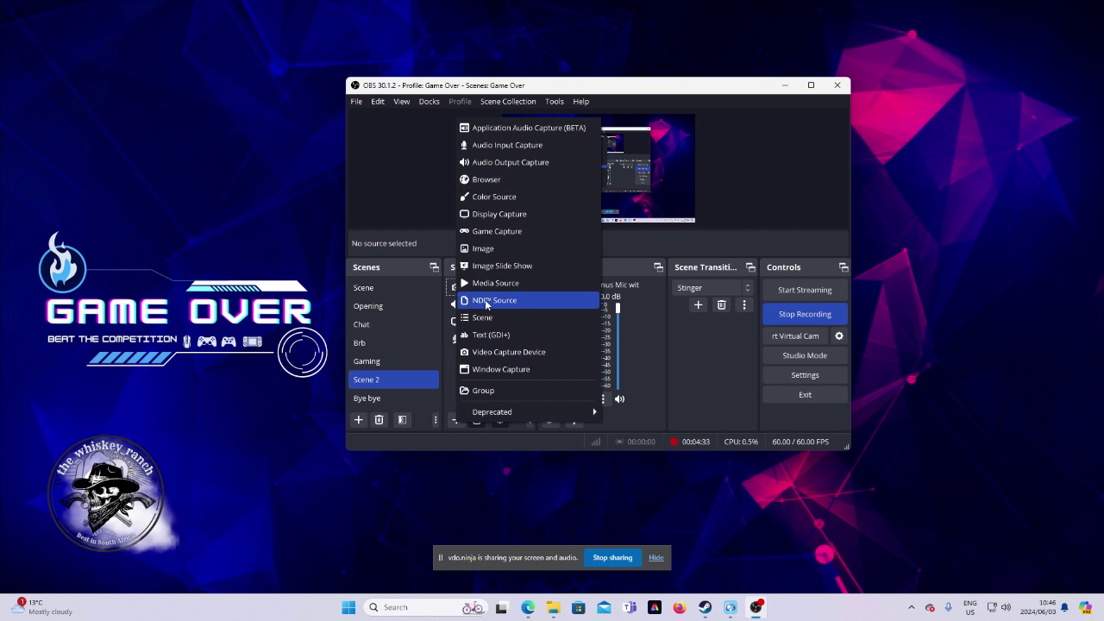
left_click(486, 179)
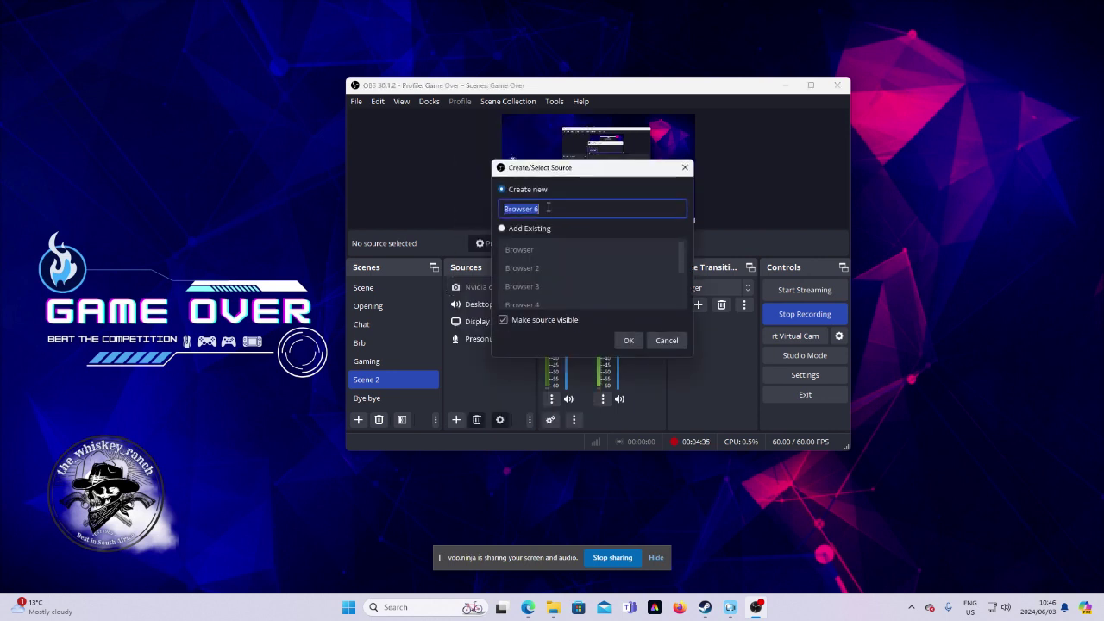
type("tst")
Step: Point the test browser source at the vdo.ninja view link at 1920×1080 with audio controlled via OBS
left_click(629, 340)
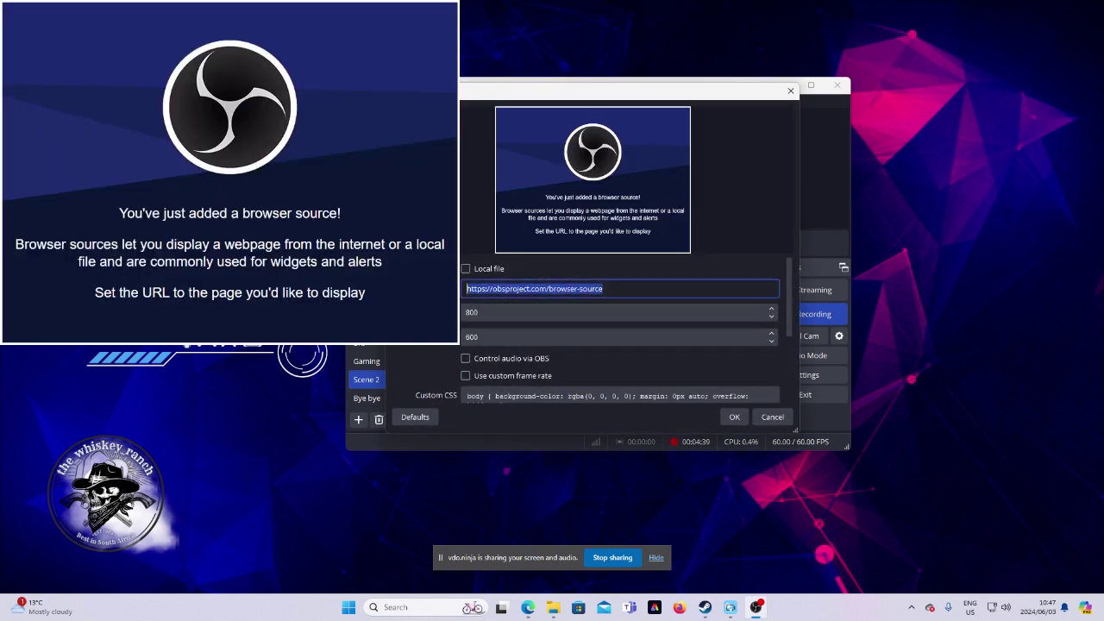
key("ctrl+v")
key("Tab")
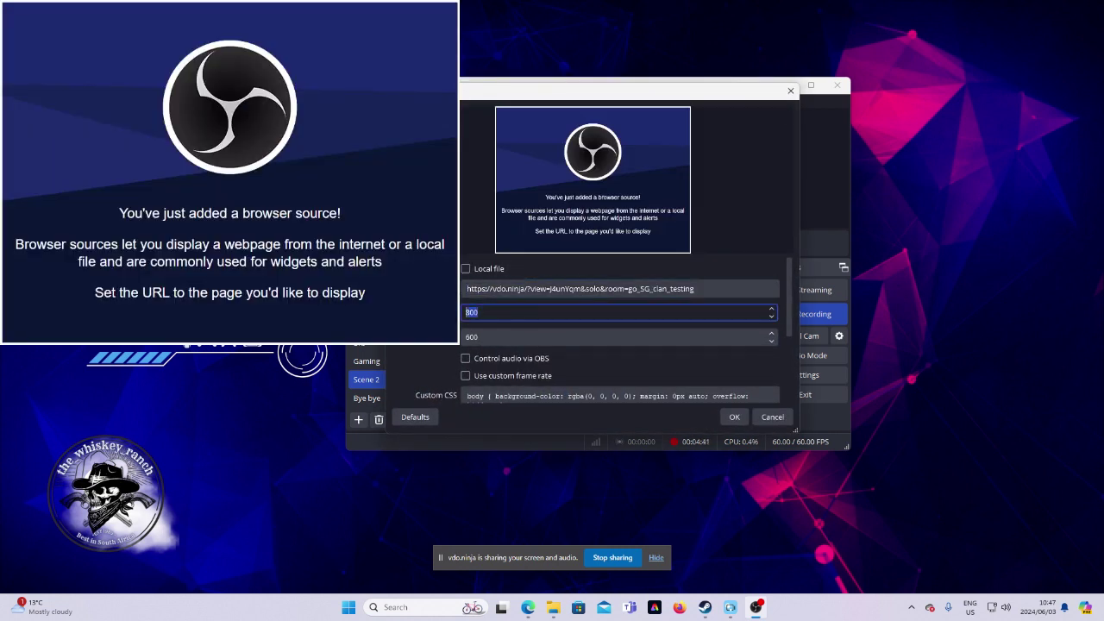
type("1920")
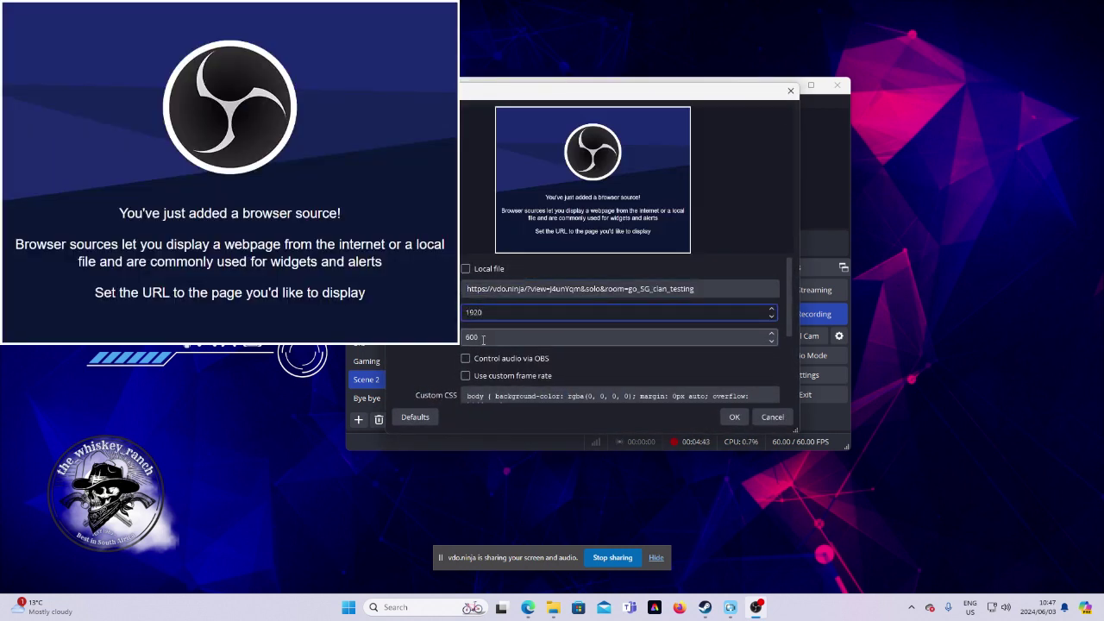
key("Tab")
type("108")
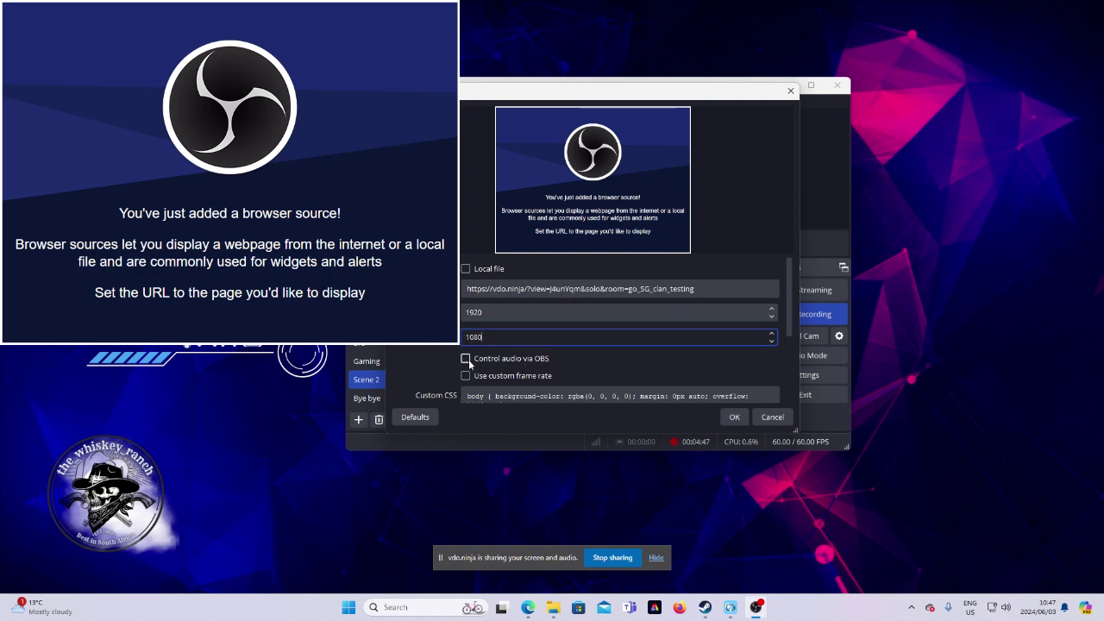
left_click(515, 358)
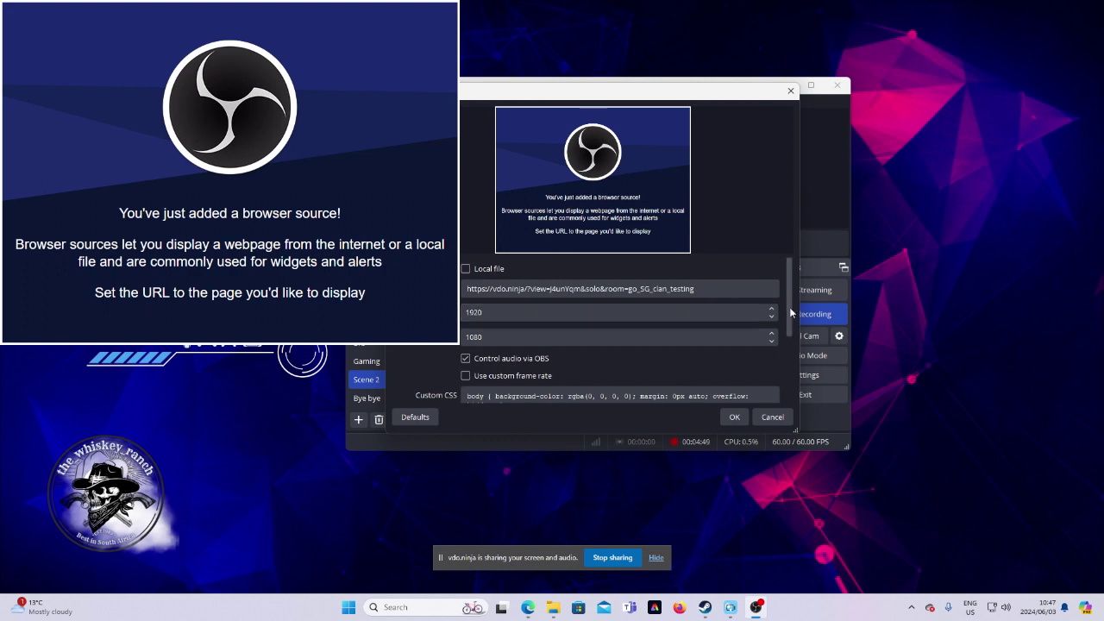
scroll(656, 345, "down", 5)
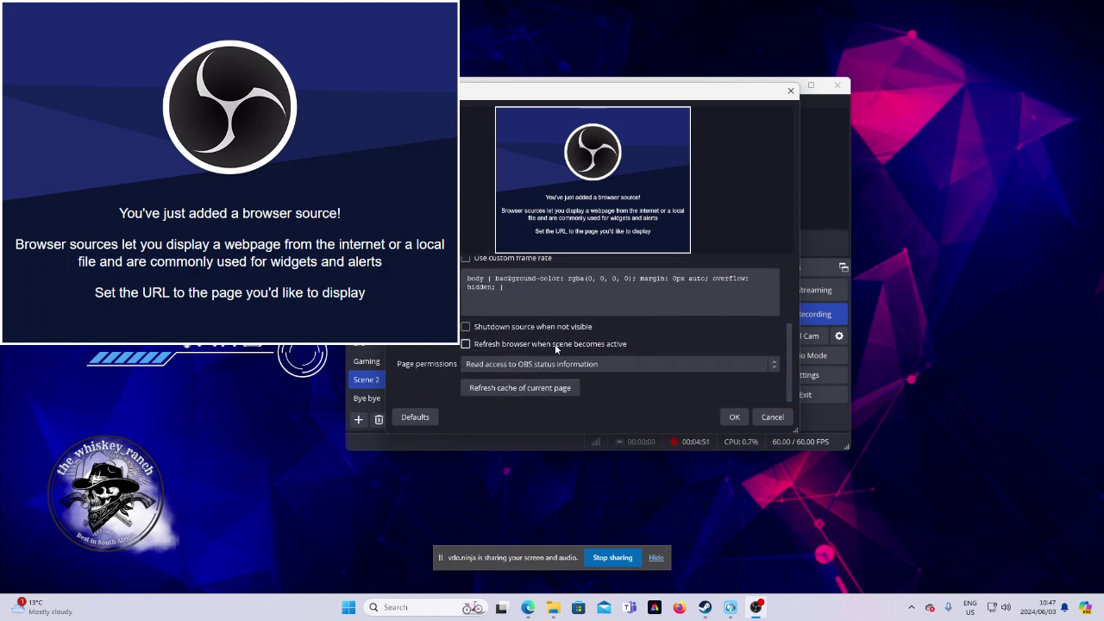
scroll(517, 354, "up", 1)
scroll(509, 355, "down", 1)
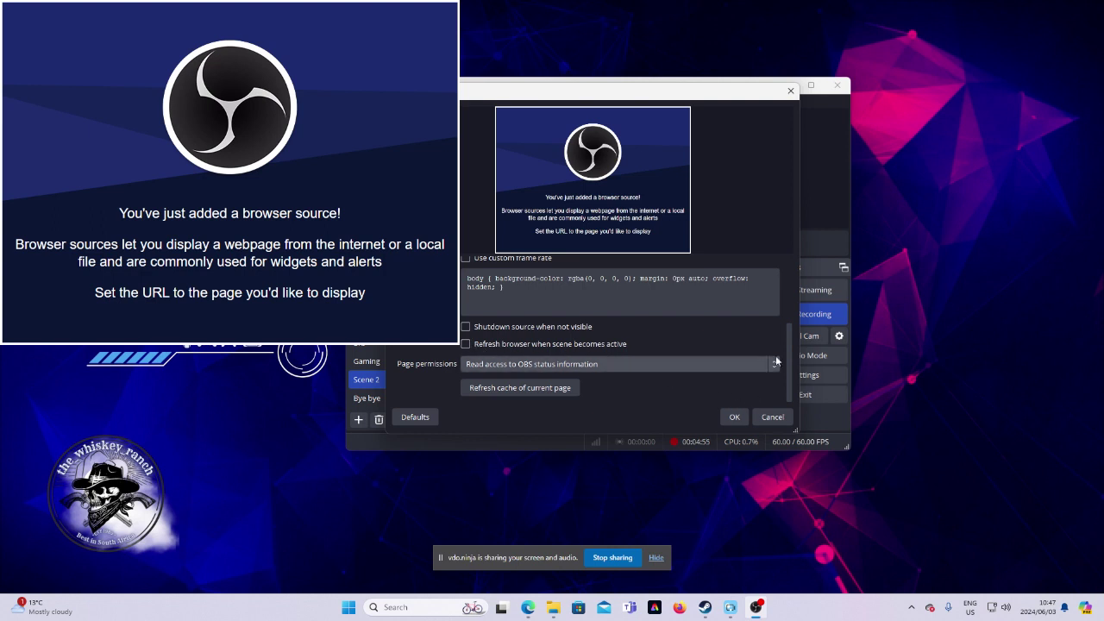
scroll(759, 371, "up", 1)
left_click(734, 417)
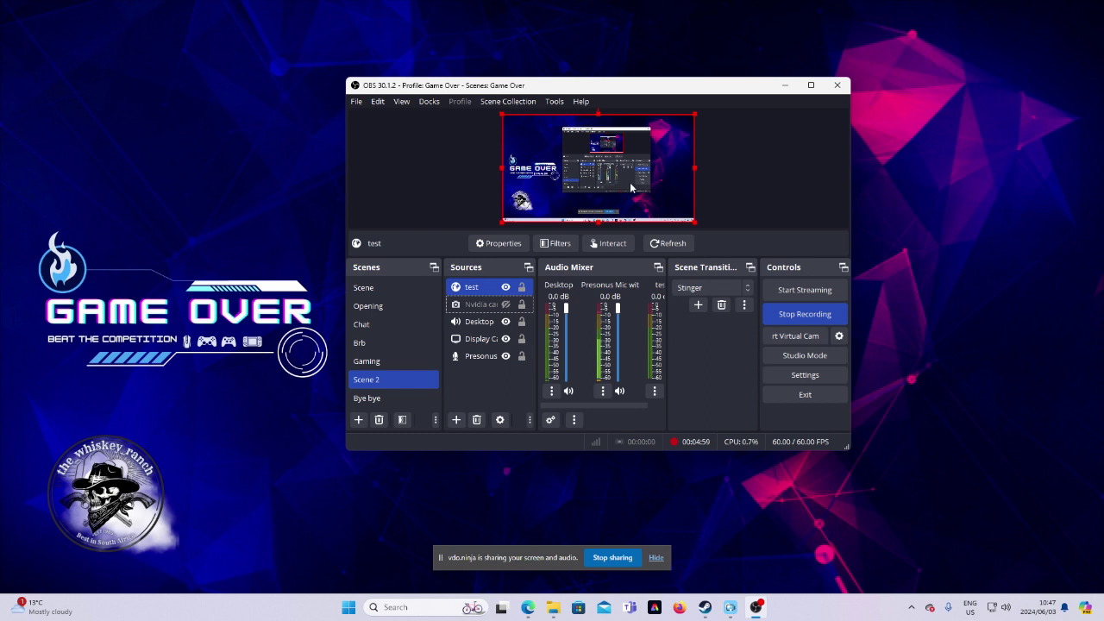
Step: Scale the test source down into the canvas's top-left corner and check its audio mixer channel
left_click_drag(630, 182, 588, 169)
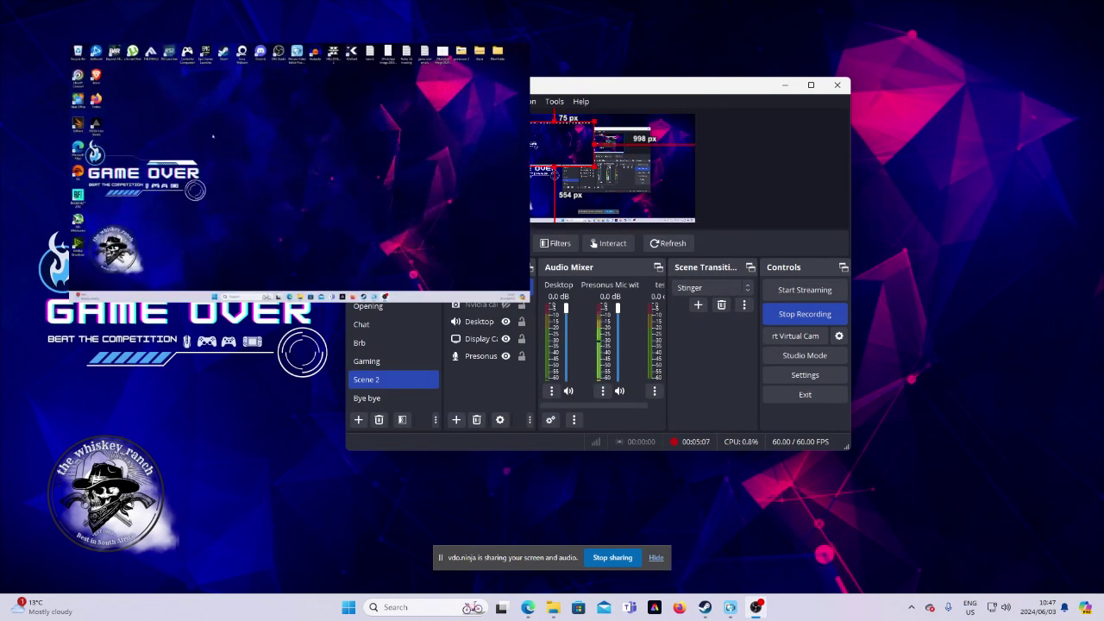
left_click_drag(533, 145, 537, 136)
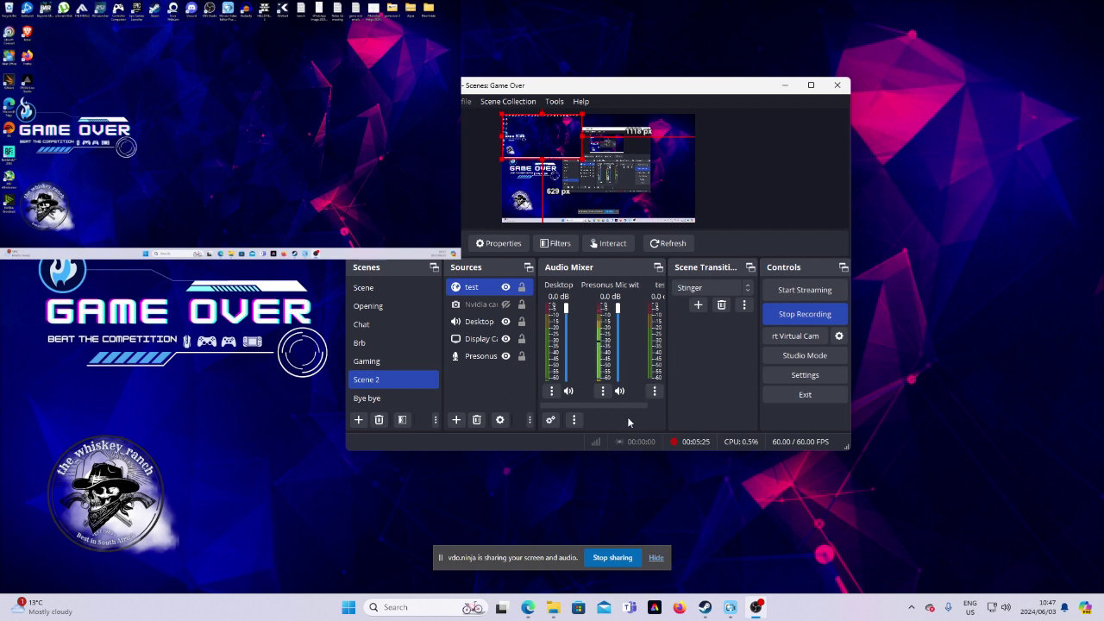
scroll(627, 405, "right", 1)
Step: Bring the Edge VDO.Ninja control room forward in a smaller window at top-left, showing the guest card
mouse_move(527, 615)
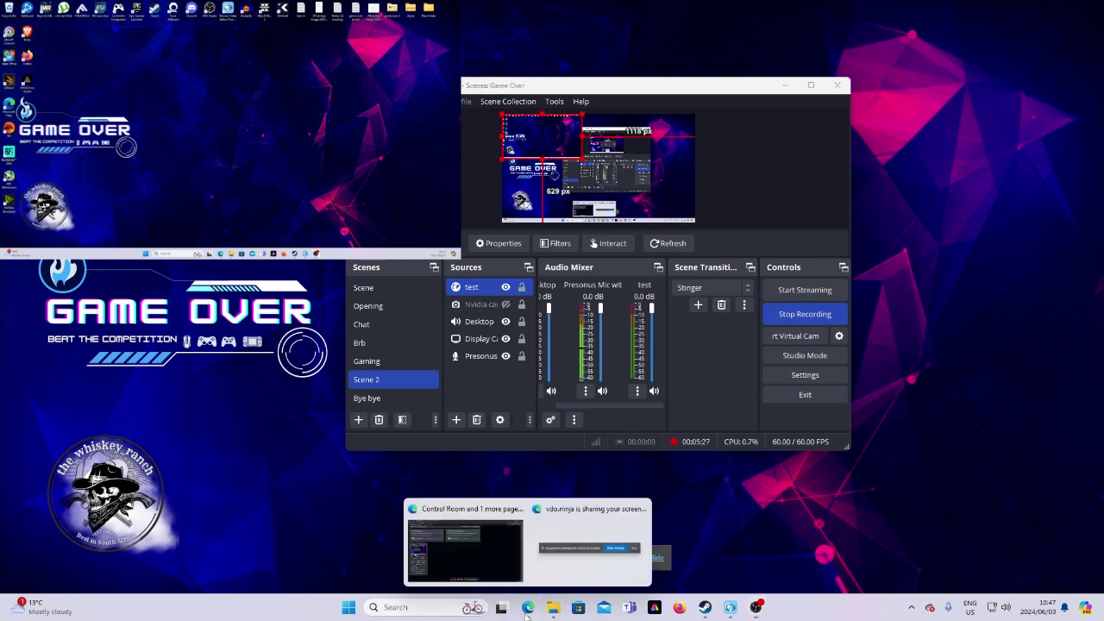
left_click(466, 544)
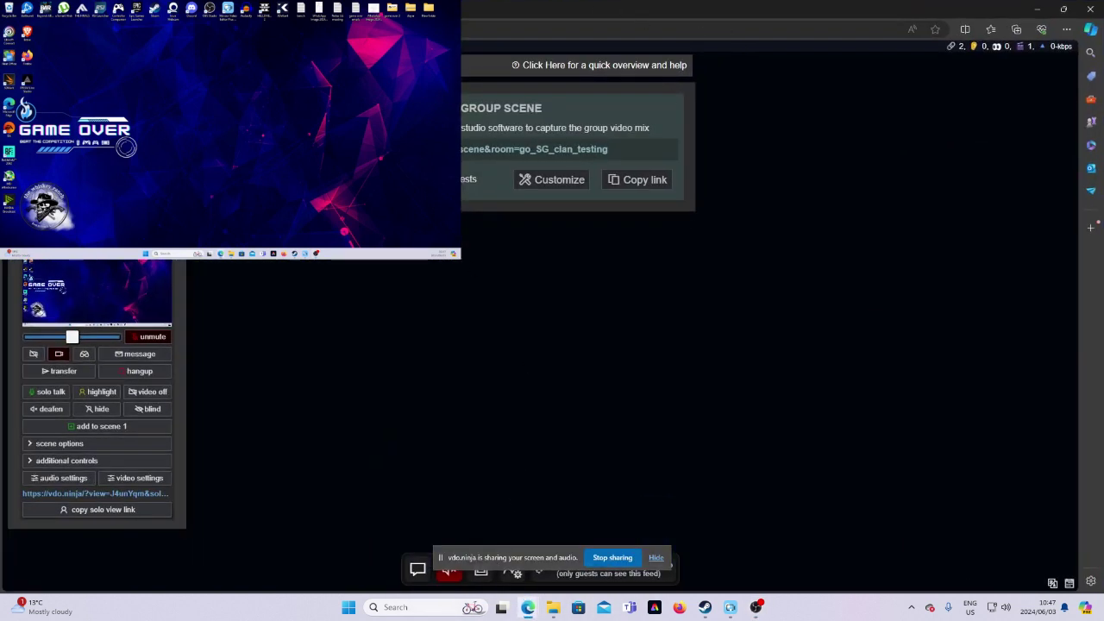
left_click_drag(754, 6, 696, 96)
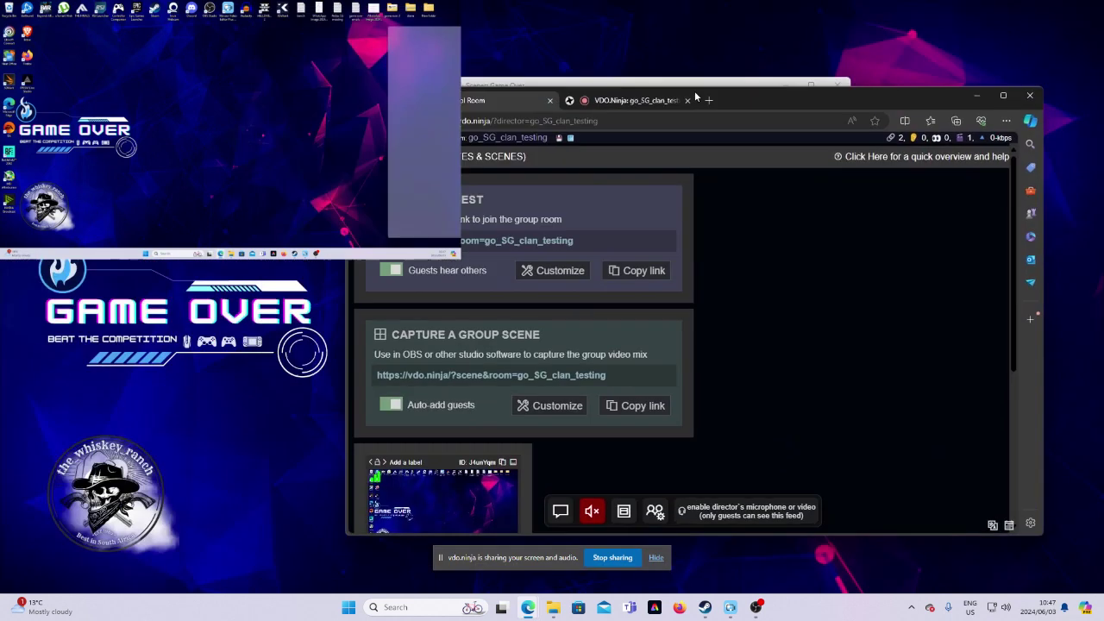
scroll(483, 363, "down", 3)
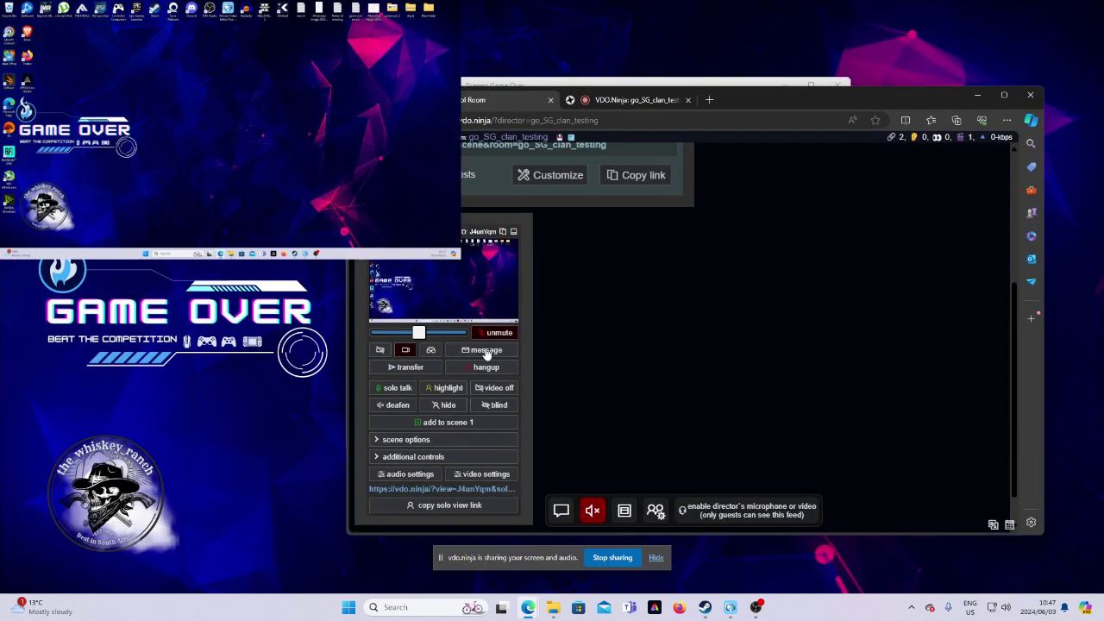
left_click_drag(804, 91, 283, 150)
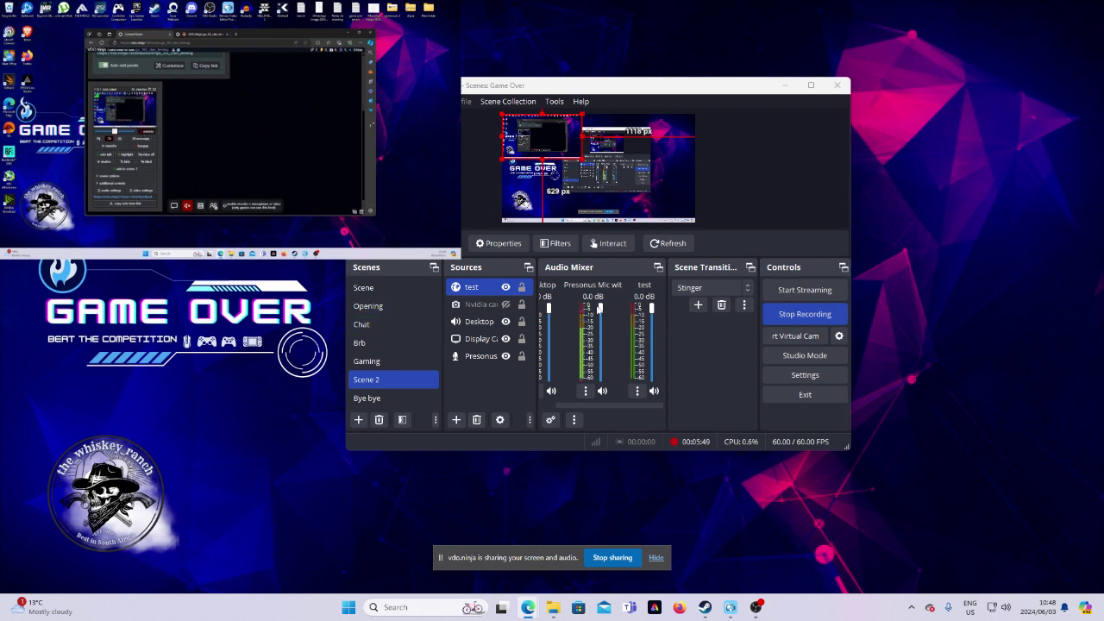
Step: Scroll the Audio Mixer back left, nudge the control room window, and unhide the Nvidia camera source
left_click_drag(608, 408, 549, 411)
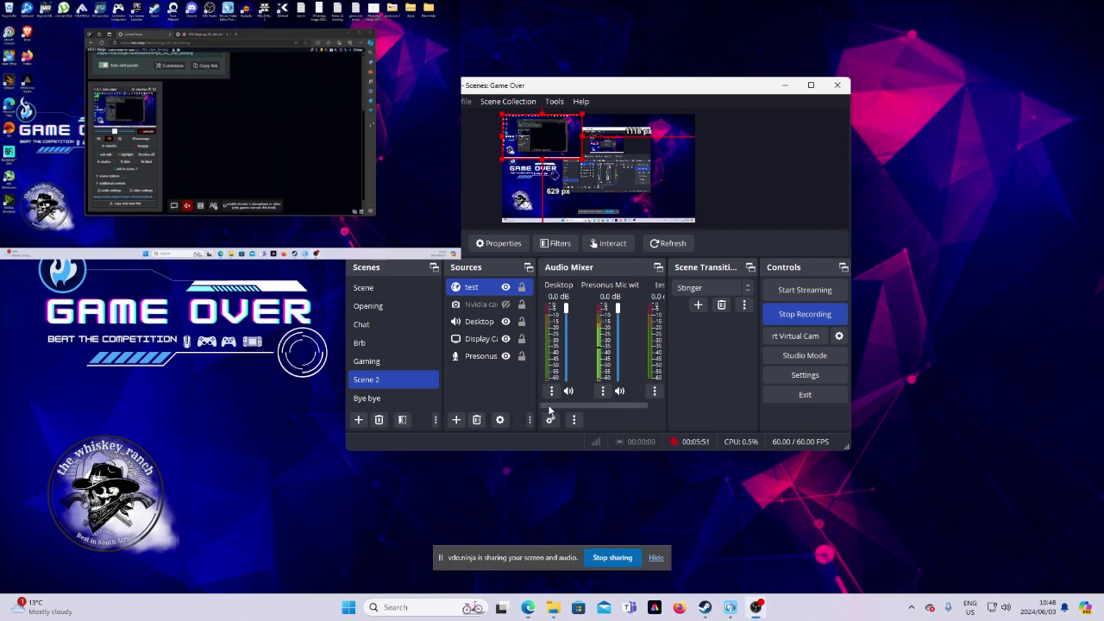
mouse_move(283, 38)
left_mouse_down()
mouse_move(311, 38)
mouse_move(231, 38)
mouse_move(281, 41)
mouse_move(254, 51)
mouse_move(272, 54)
left_mouse_up()
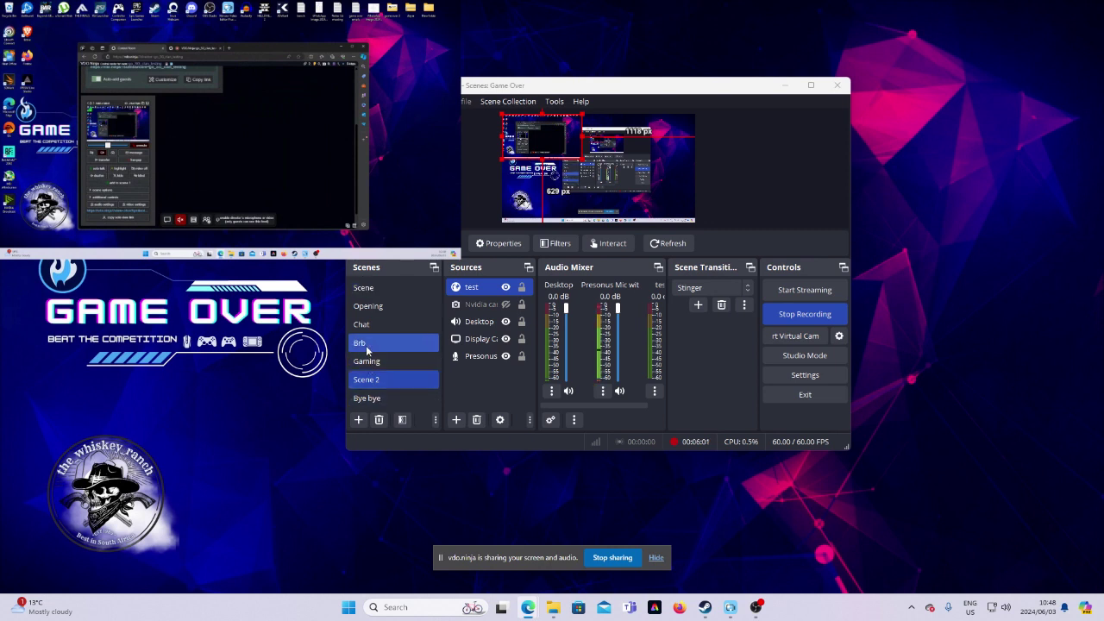
left_click(505, 305)
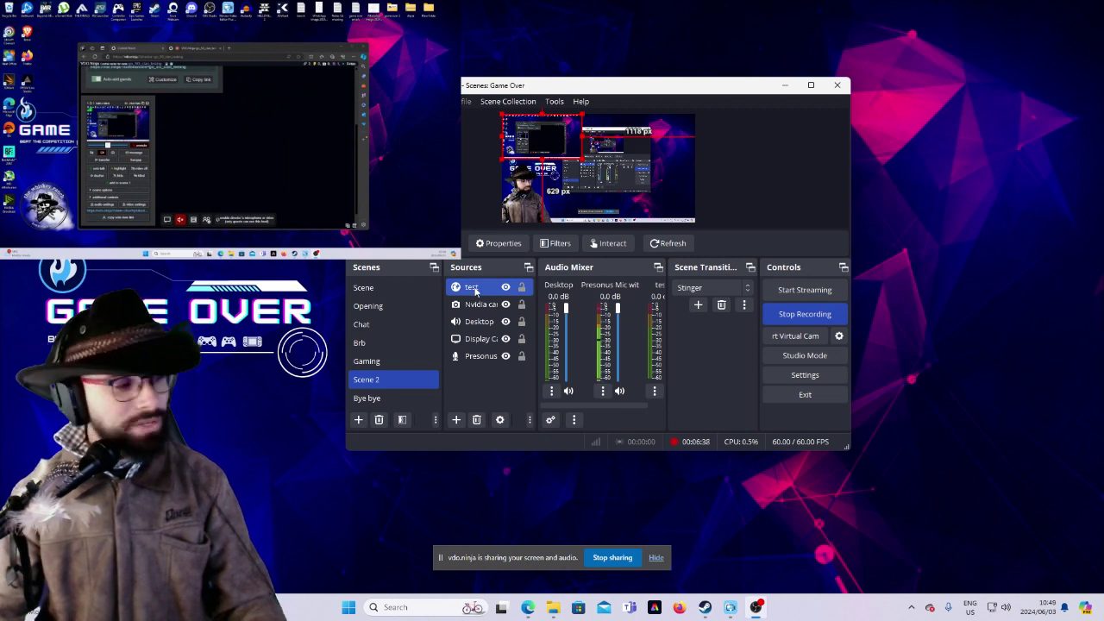
left_click_drag(256, 50, 251, 38)
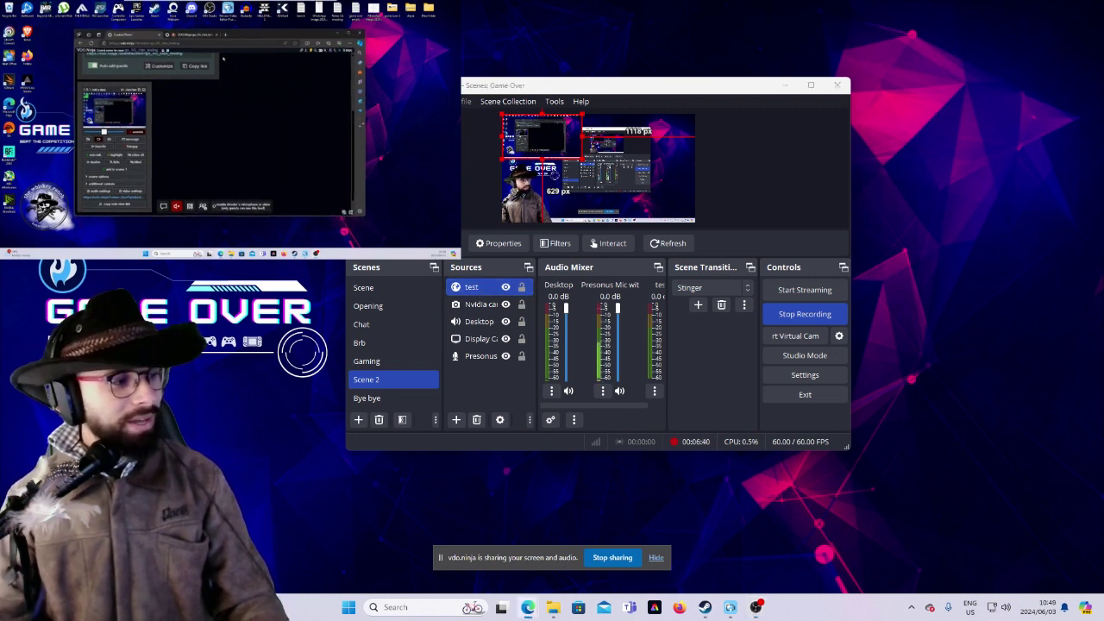